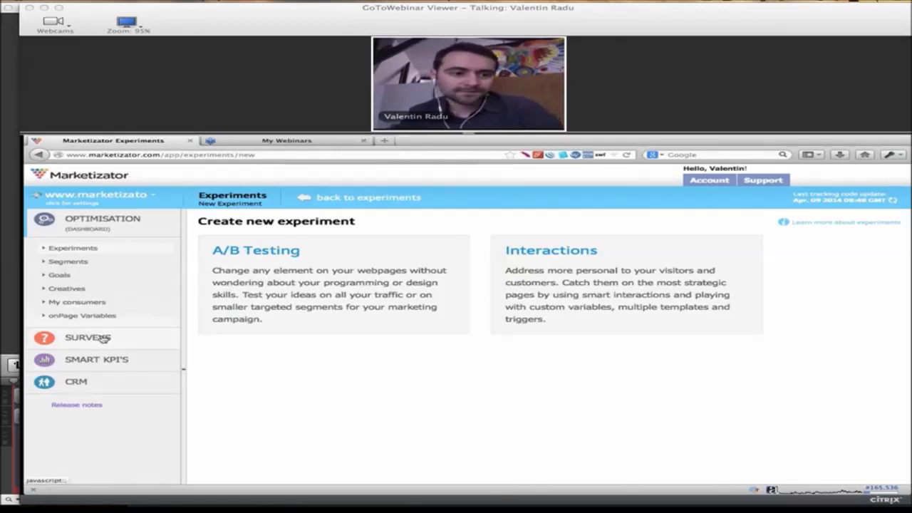
View the list of survey projects and return to the optimisation dashboard
{"action": "left_click", "coordinate": [103, 339]}
{"action": "left_click", "coordinate": [92, 272]}
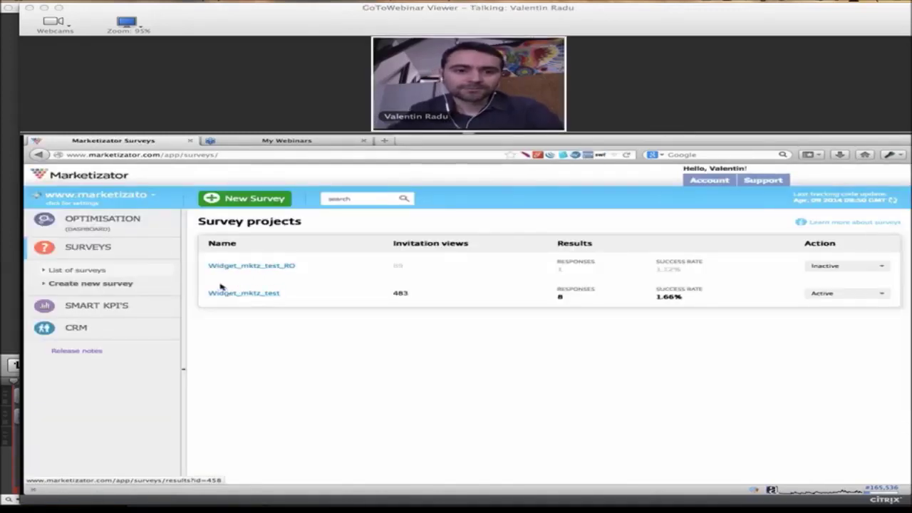
{"action": "left_click", "coordinate": [80, 232]}
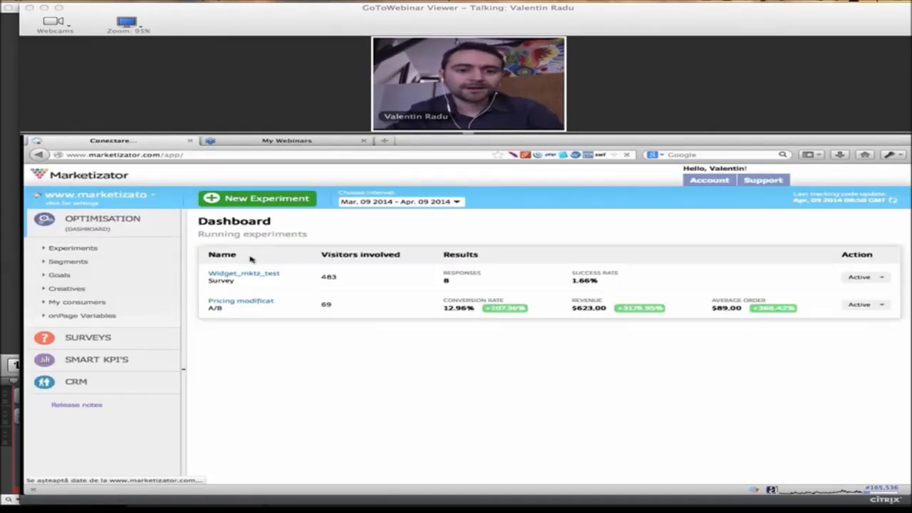
{"action": "left_click", "coordinate": [76, 247]}
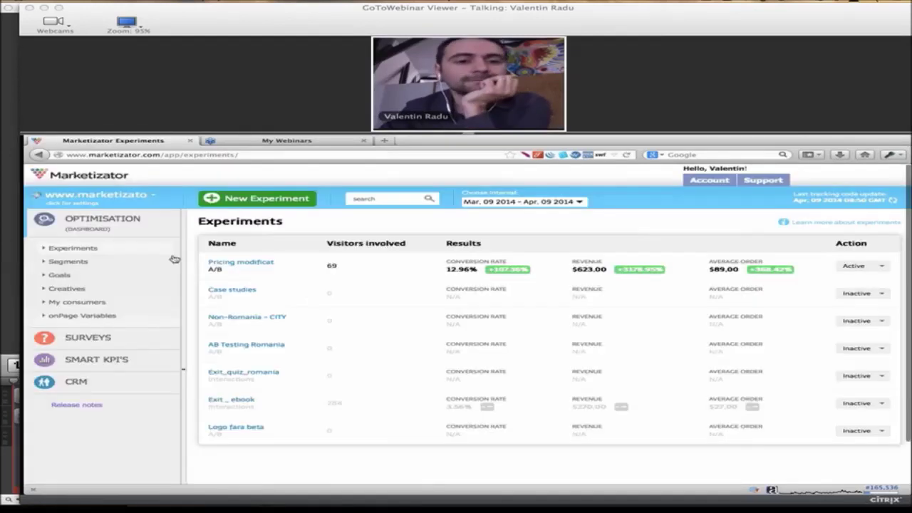
{"action": "left_click", "coordinate": [265, 198]}
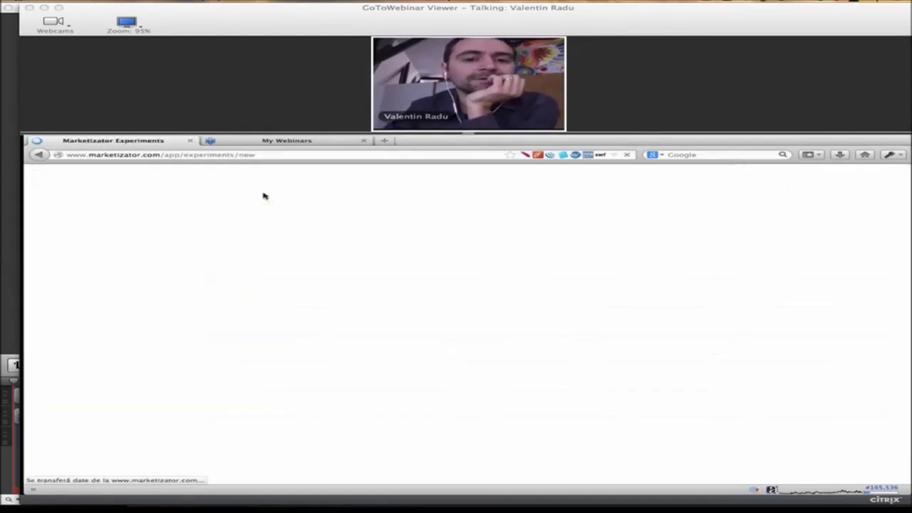
{"action": "left_click", "coordinate": [288, 285]}
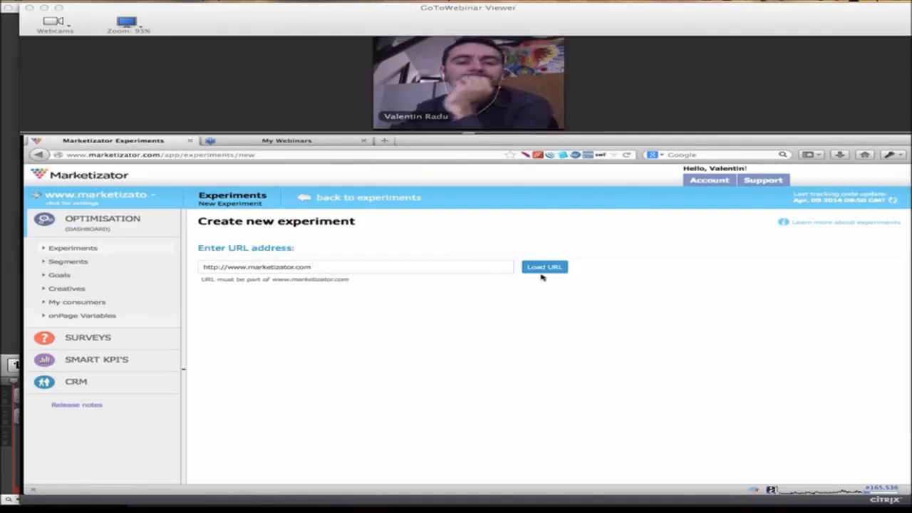
{"action": "left_click", "coordinate": [546, 268]}
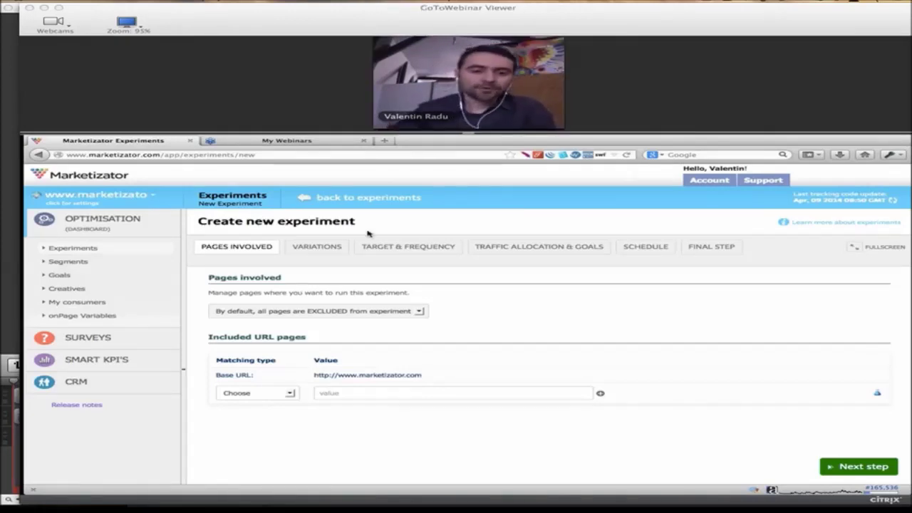
Examine the URL matching types offered for the pages included in the experiment
{"action": "left_click", "coordinate": [303, 245]}
{"action": "left_click", "coordinate": [250, 247]}
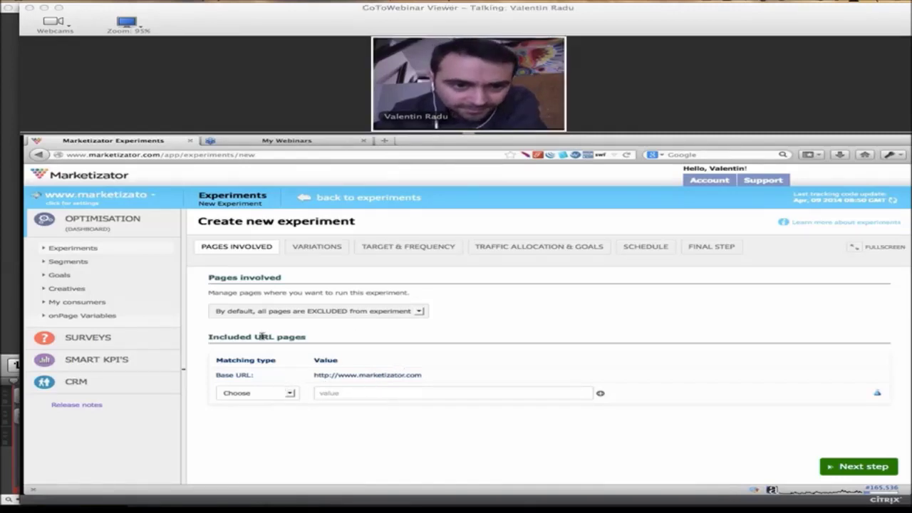
{"action": "left_click", "coordinate": [286, 396]}
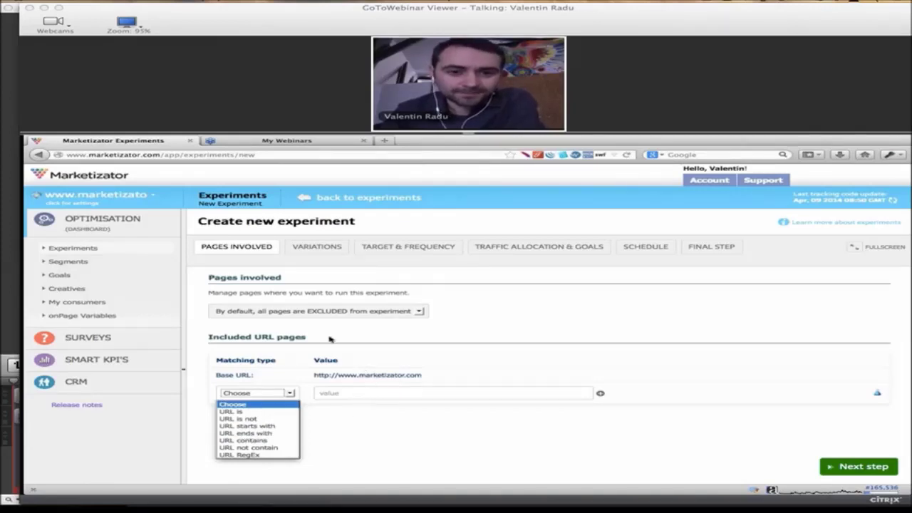
{"action": "left_click", "coordinate": [322, 251]}
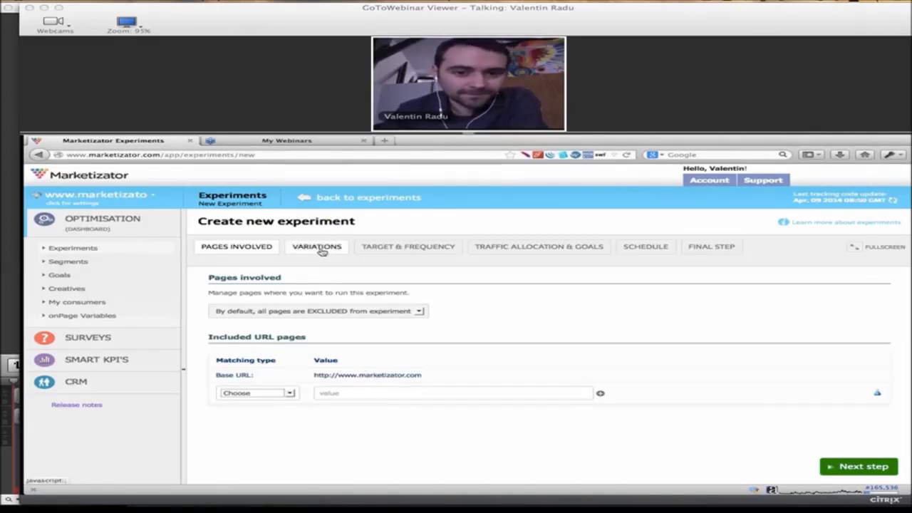
{"action": "left_click", "coordinate": [289, 394]}
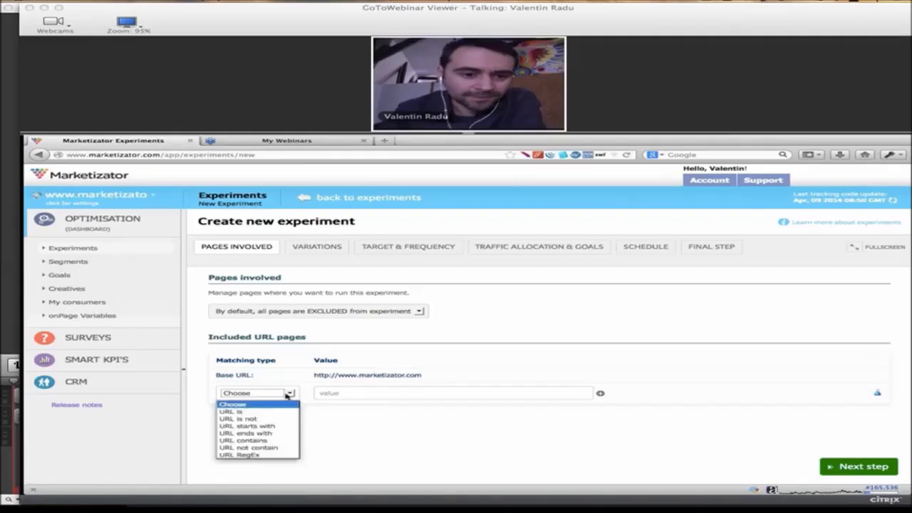
Add a new variation of the loaded page to the experiment
{"action": "left_click", "coordinate": [326, 246]}
{"action": "scroll", "coordinate": [434, 334], "scroll_direction": "down", "scroll_amount": 5}
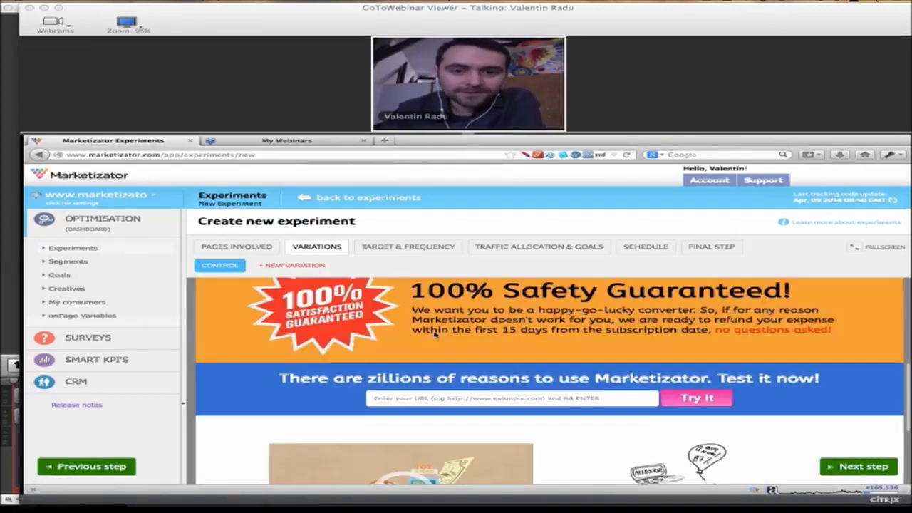
{"action": "scroll", "coordinate": [435, 334], "scroll_direction": "up", "scroll_amount": 1}
{"action": "scroll", "coordinate": [435, 335], "scroll_direction": "up", "scroll_amount": 2}
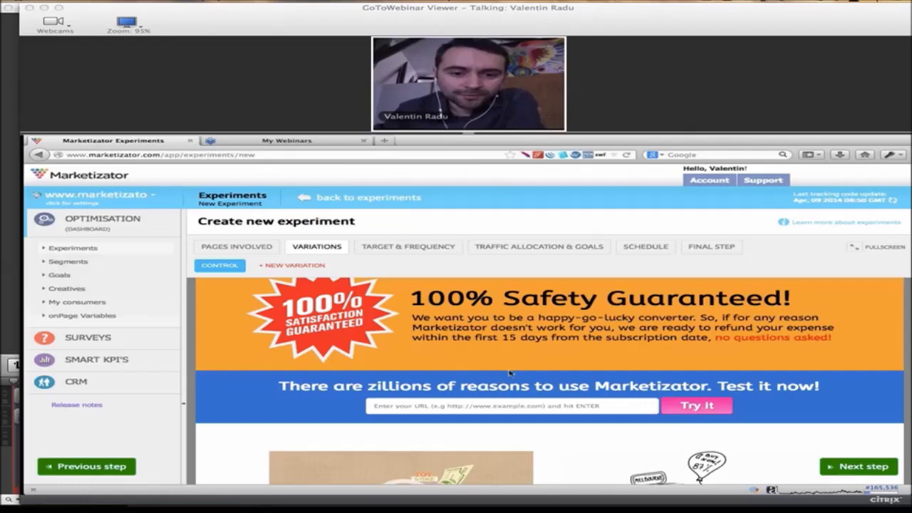
{"action": "left_click", "coordinate": [305, 267]}
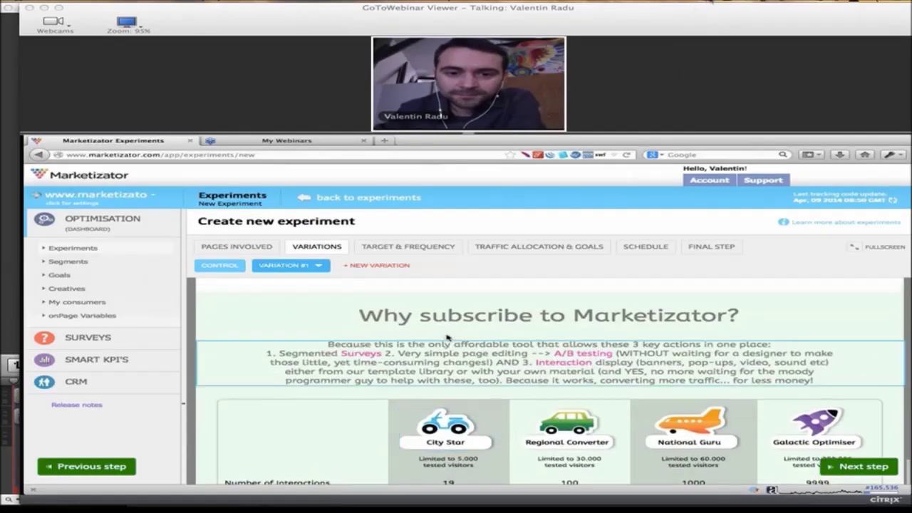
{"action": "left_click", "coordinate": [702, 2]}
{"action": "left_click", "coordinate": [645, 25]}
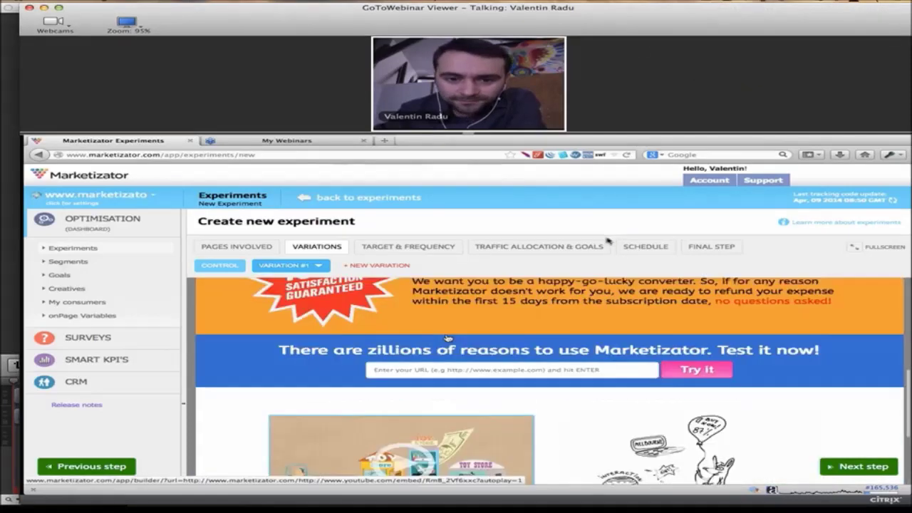
Edit the content of the paragraph under "100% Safety Guaranteed!", inserting "We want you to be happy and relaxed!" at its start
{"action": "left_click", "coordinate": [502, 347]}
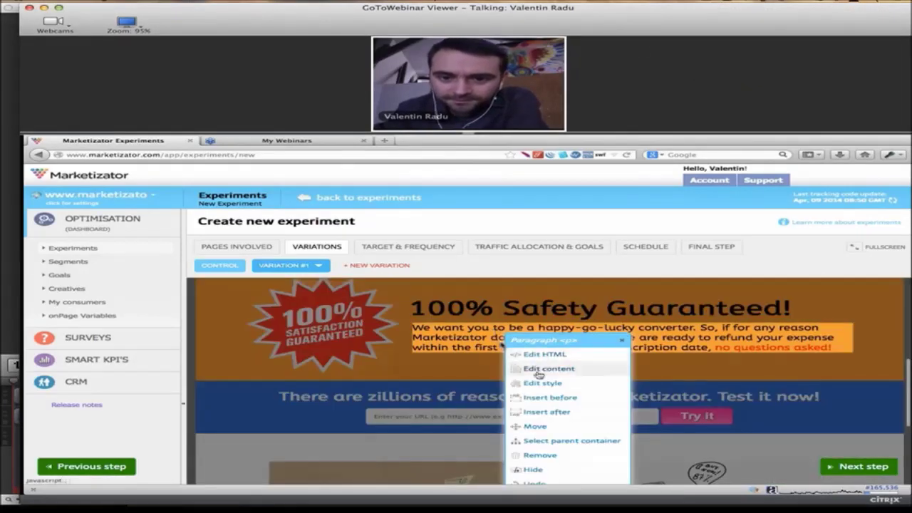
{"action": "left_click", "coordinate": [534, 368]}
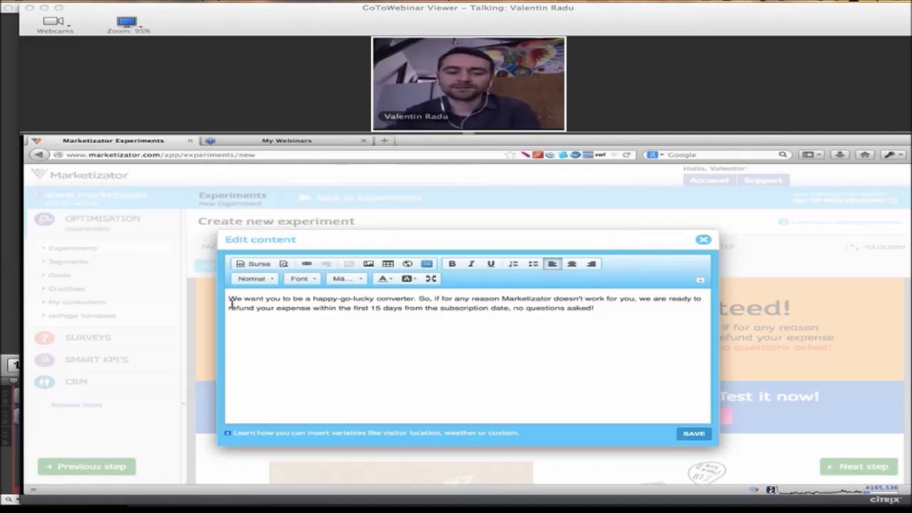
{"action": "type", "text": "We want you to"}
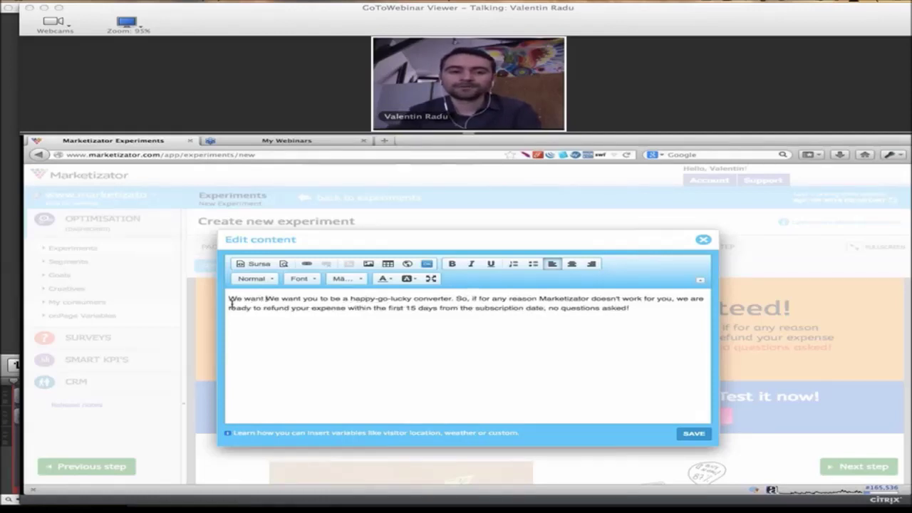
{"action": "type", "text": " be happy "}
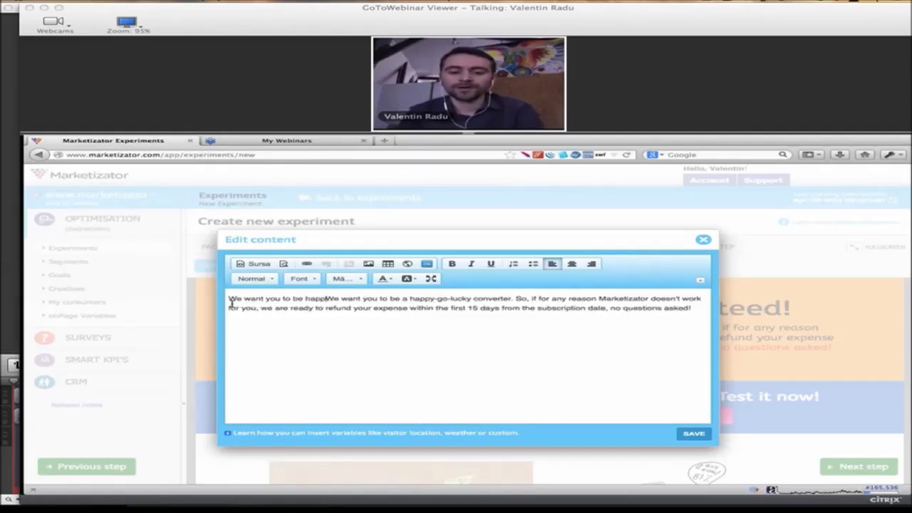
{"action": "type", "text": "and"}
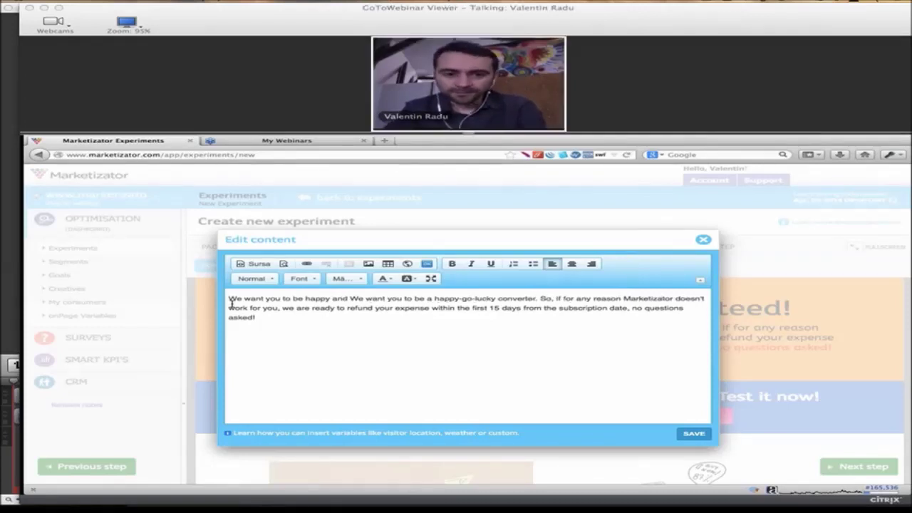
{"action": "type", "text": "relaxed!"}
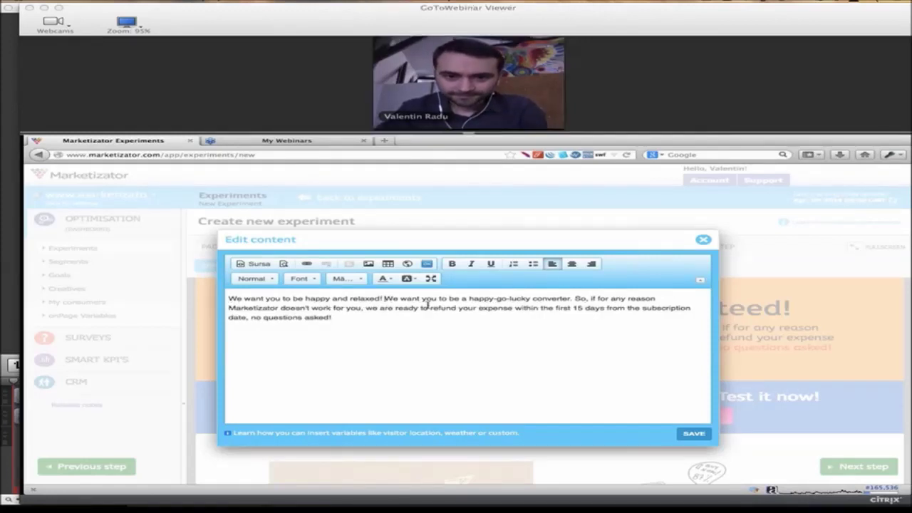
Delete the sentence "We want you to be a happy-go-lucky converter." from the paragraph and save the edited content
{"action": "left_click_drag", "start_coordinate": [571, 299], "coordinate": [383, 299]}
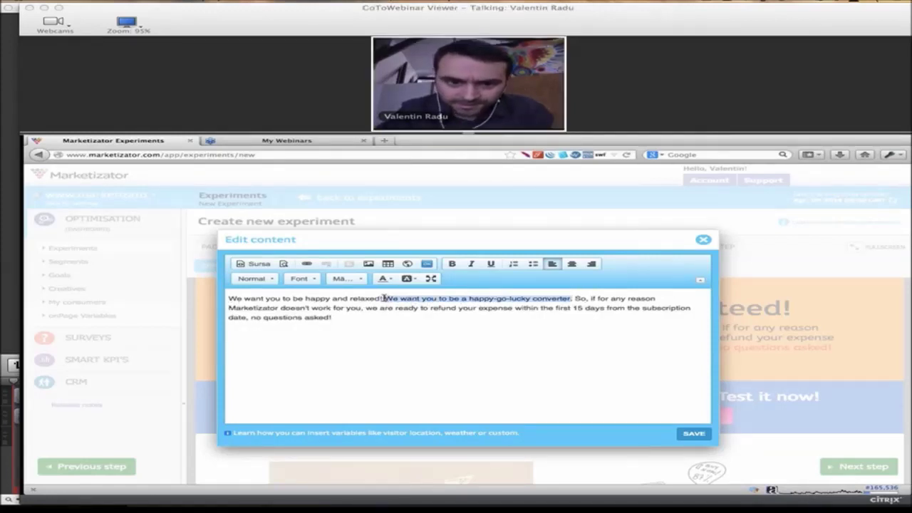
{"action": "key", "text": "BackSpace"}
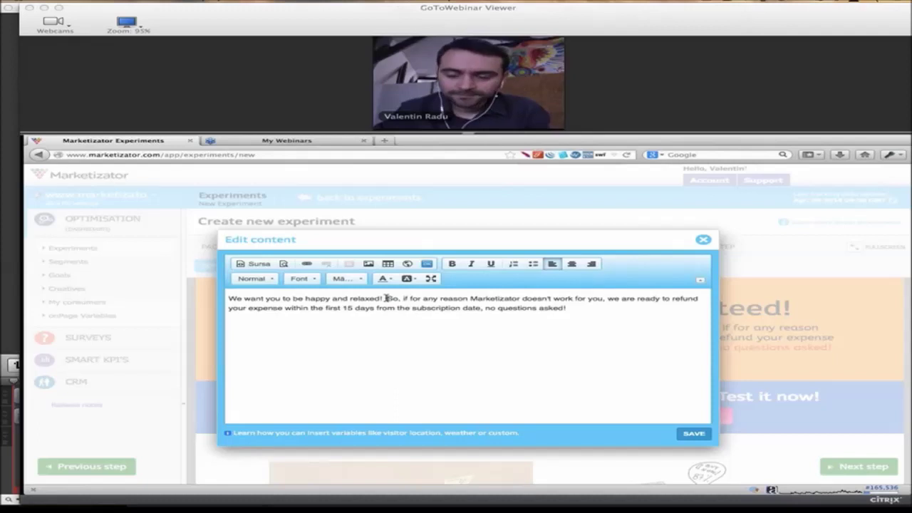
{"action": "key", "text": "BackSpace"}
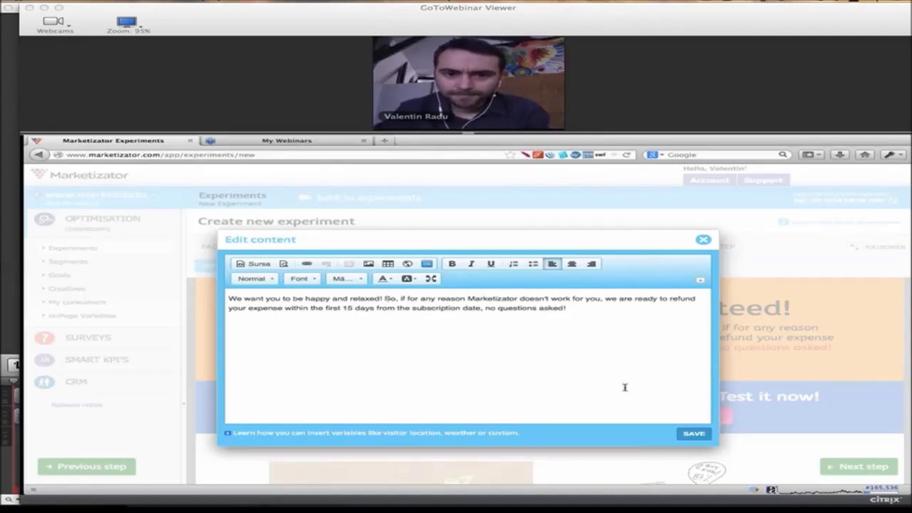
{"action": "left_click", "coordinate": [691, 433]}
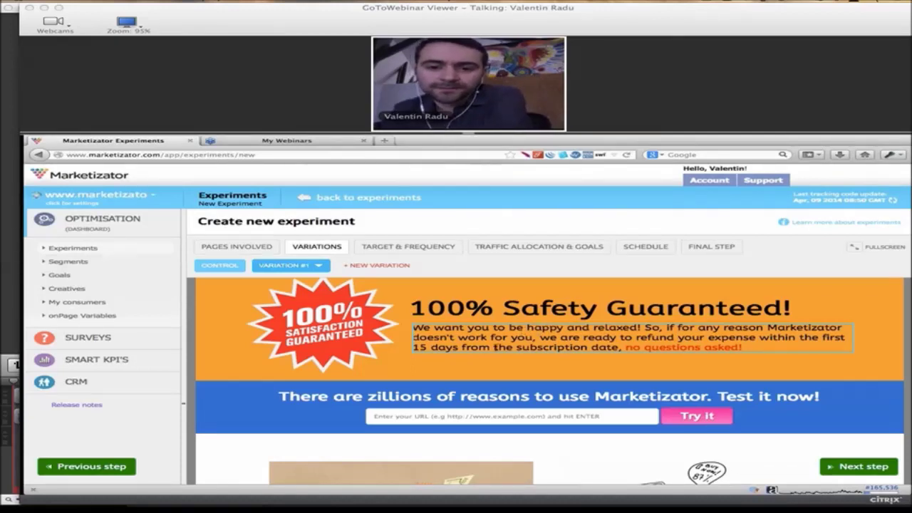
Try moving the "100% Safety Guaranteed!" heading slightly upward and discard the new position
{"action": "left_click", "coordinate": [471, 310]}
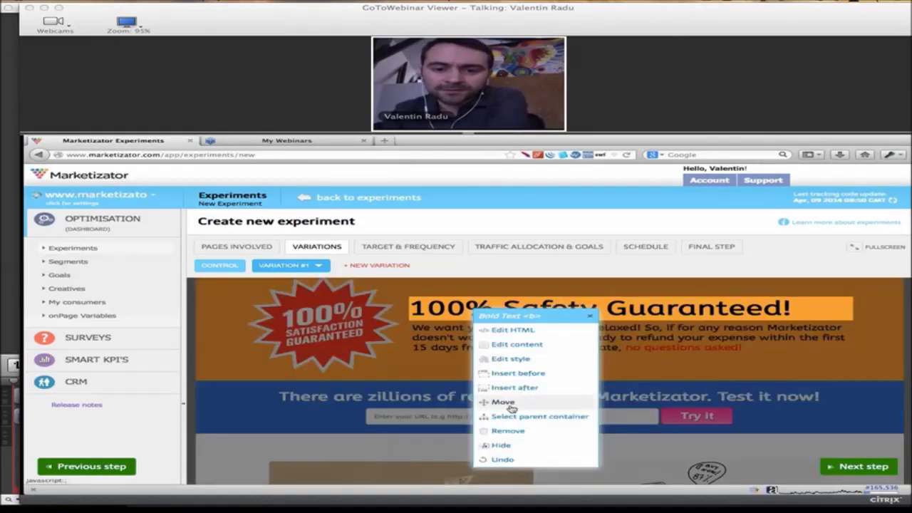
{"action": "left_click", "coordinate": [503, 401]}
{"action": "left_click_drag", "start_coordinate": [486, 311], "coordinate": [486, 299]}
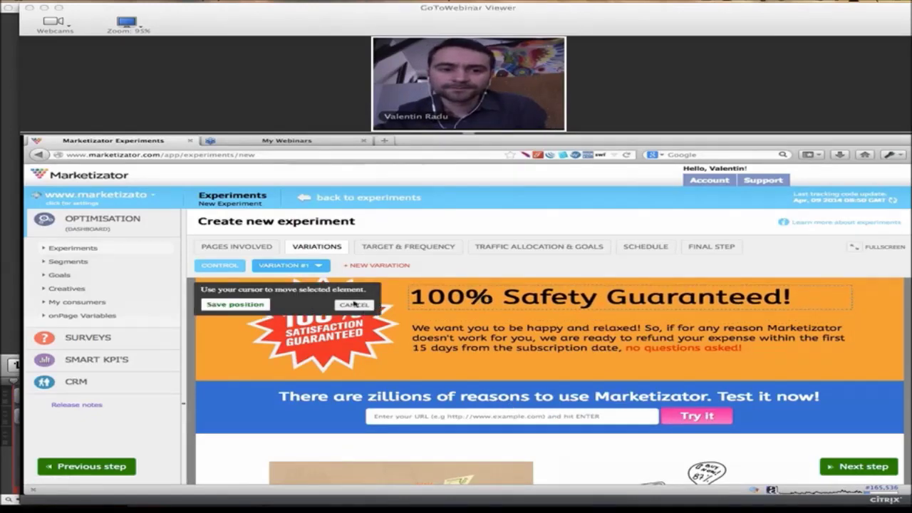
{"action": "left_click", "coordinate": [354, 306]}
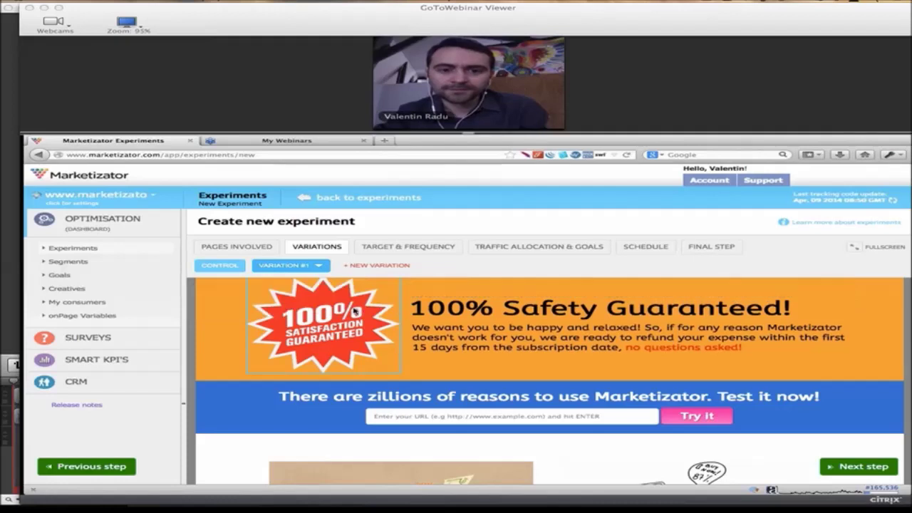
Remove the "100% Safety Guaranteed!" heading from the variation
{"action": "left_click", "coordinate": [487, 309]}
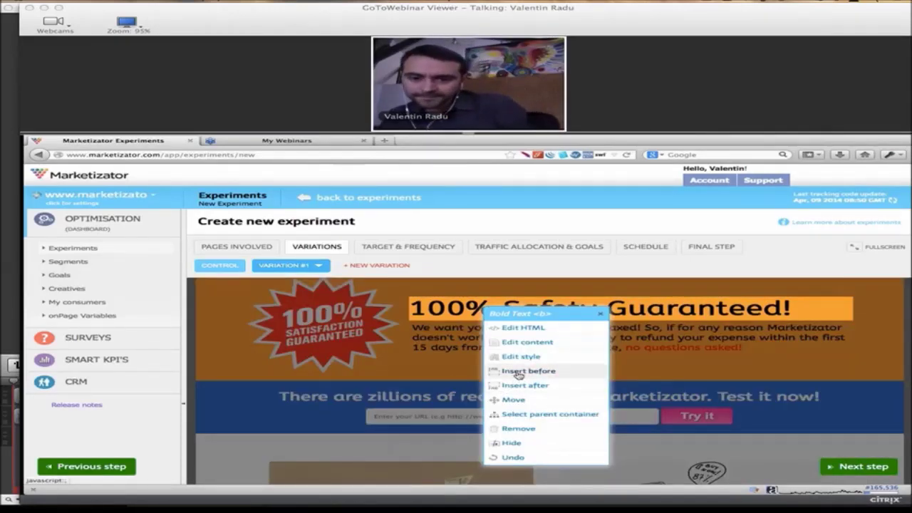
{"action": "left_click", "coordinate": [514, 428]}
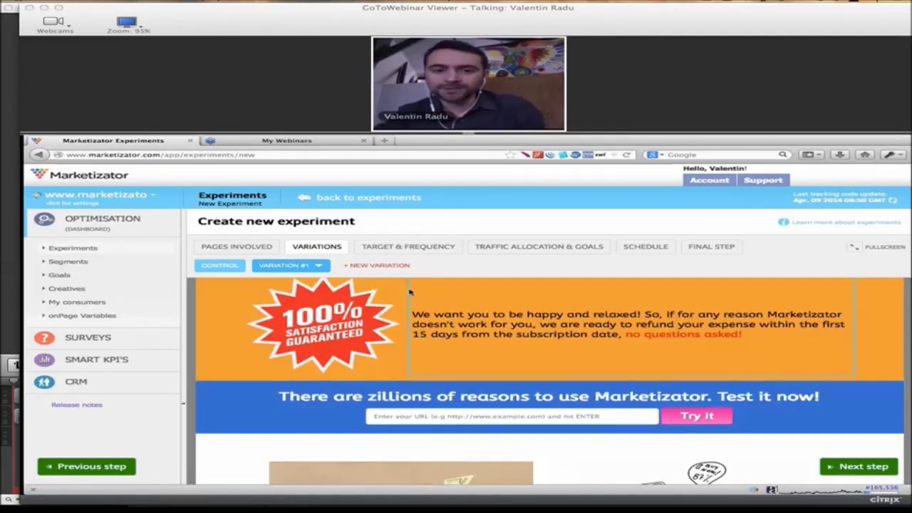
Start a new target segment for the experiment with the include condition that the city is GALATI
{"action": "left_click", "coordinate": [395, 249]}
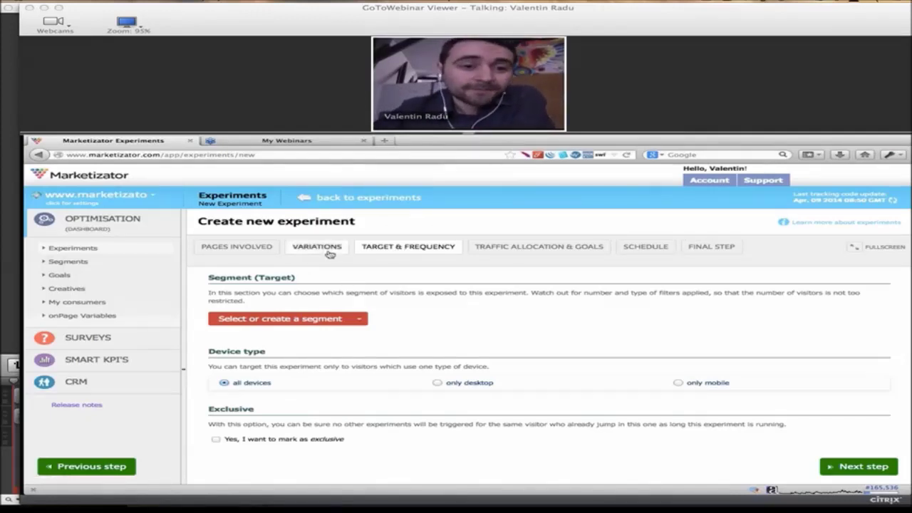
{"action": "left_click", "coordinate": [328, 325]}
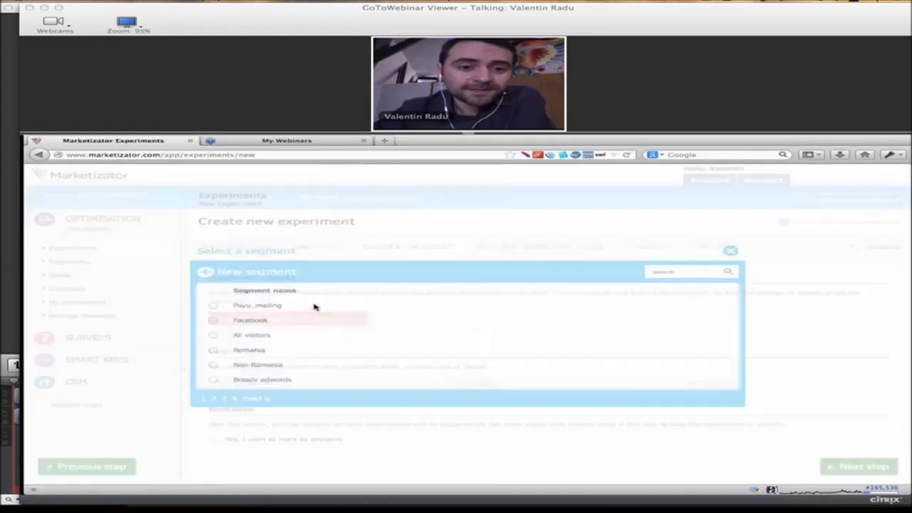
{"action": "left_click", "coordinate": [248, 277]}
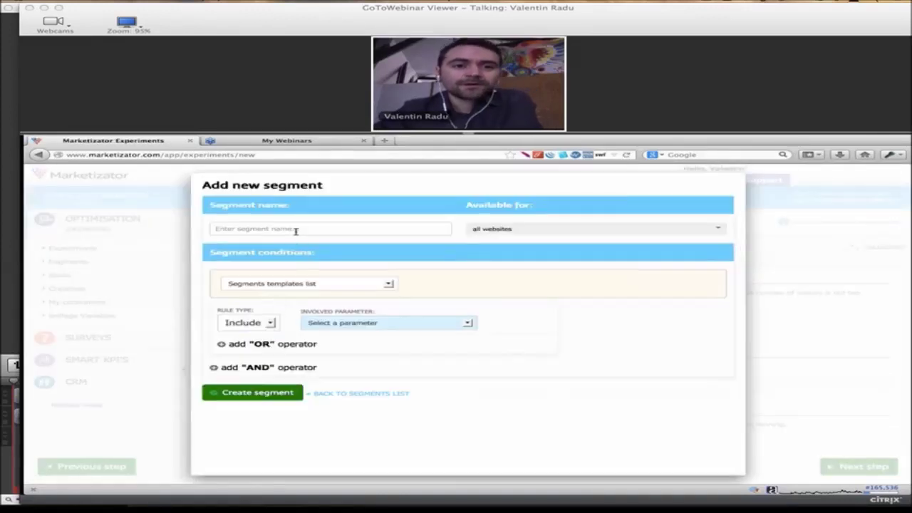
{"action": "left_click", "coordinate": [333, 324]}
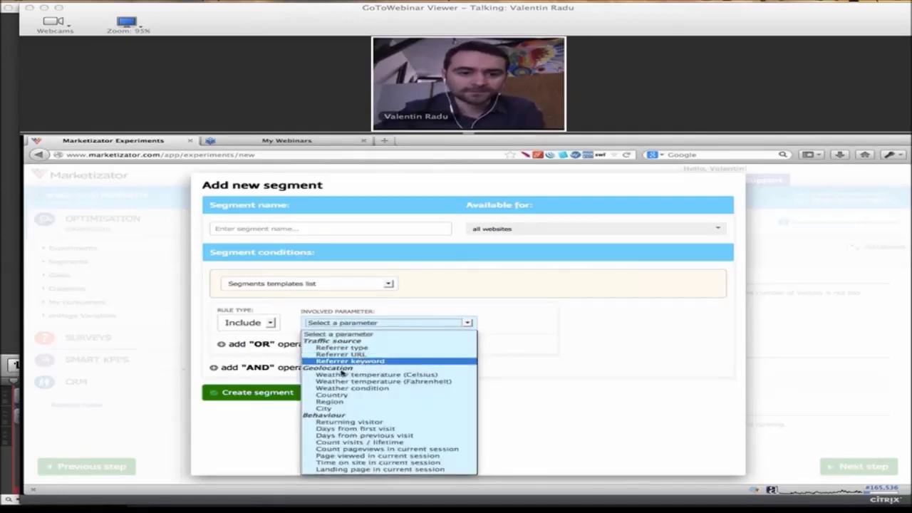
{"action": "left_click", "coordinate": [324, 407]}
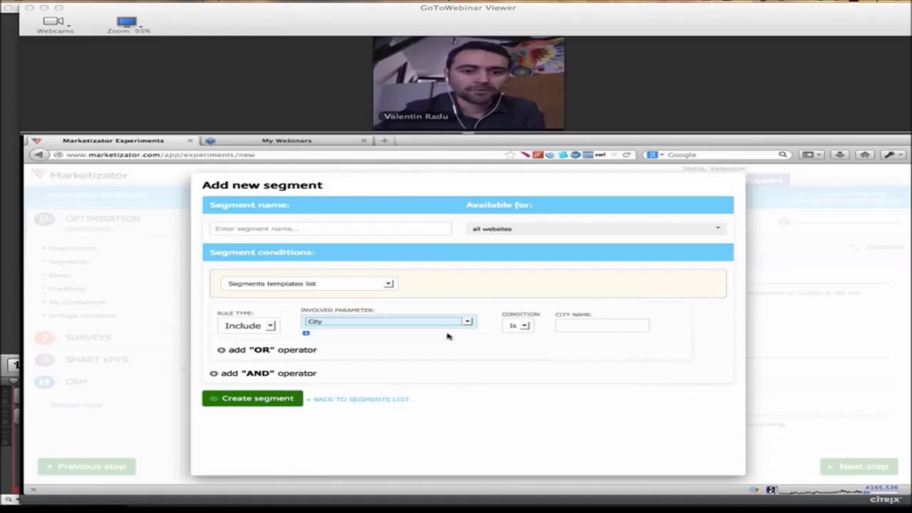
{"action": "left_click", "coordinate": [575, 329]}
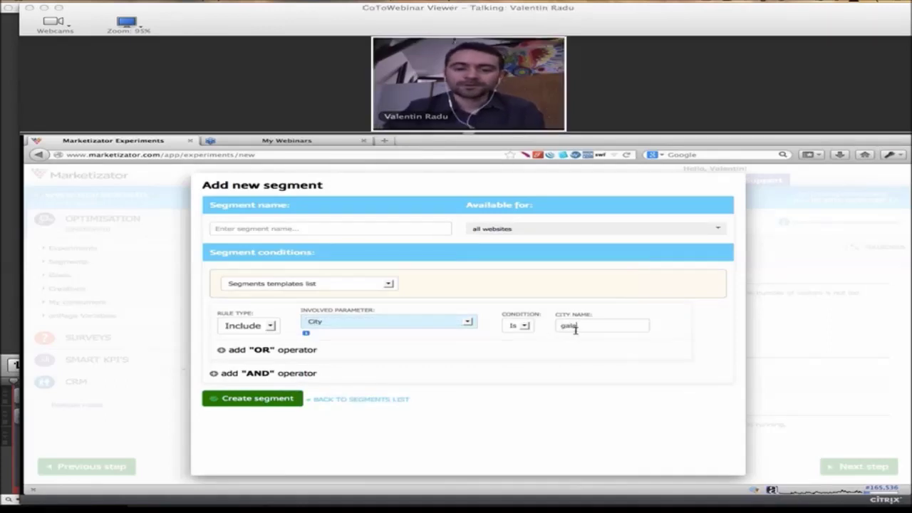
{"action": "type", "text": "gala"}
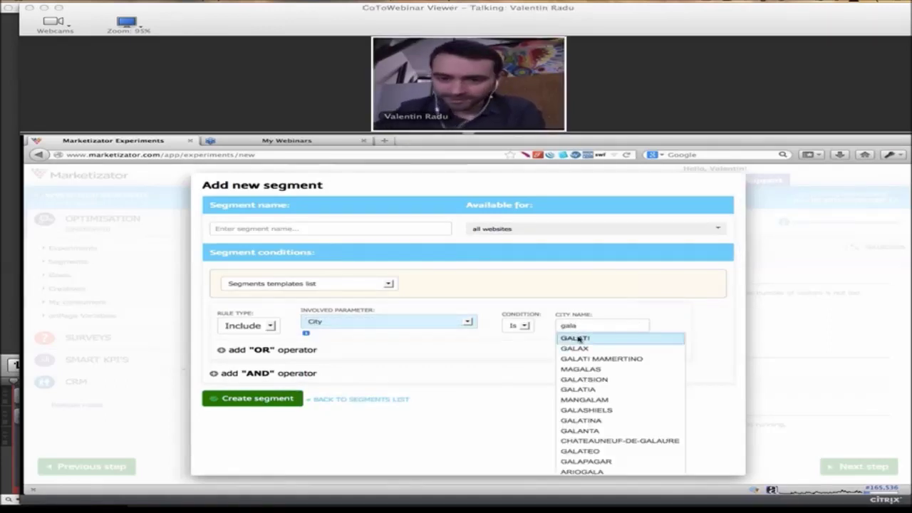
{"action": "left_click", "coordinate": [578, 340]}
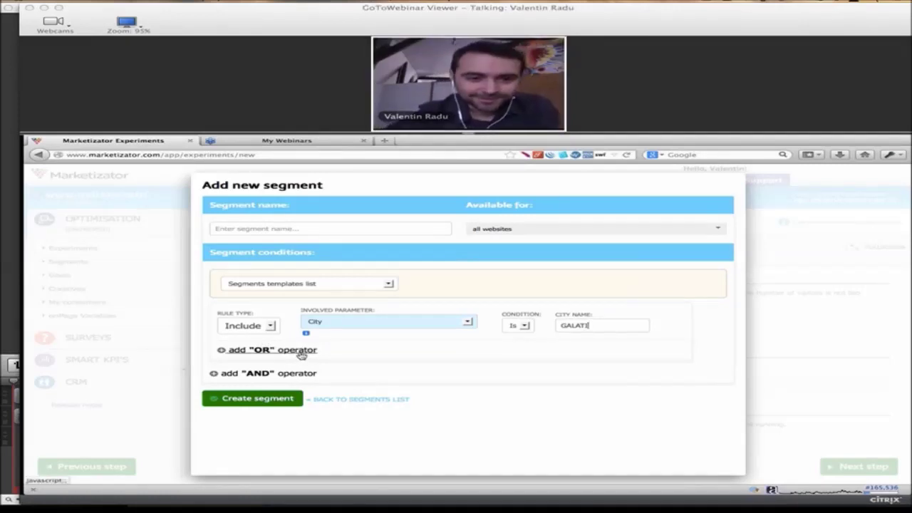
Add an OR condition to the segment that includes visitors whose referrer type is Paid (Adwords)
{"action": "left_click", "coordinate": [300, 351]}
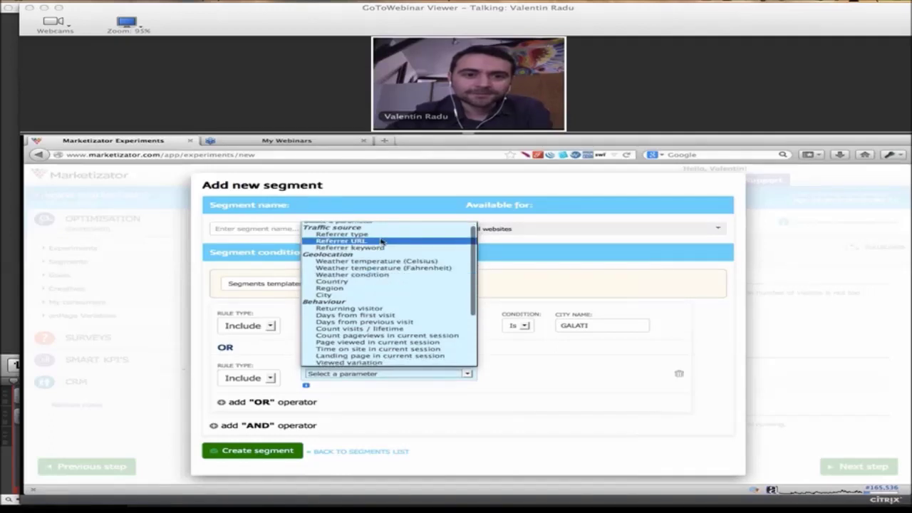
{"action": "left_click", "coordinate": [366, 239]}
{"action": "left_click", "coordinate": [582, 381]}
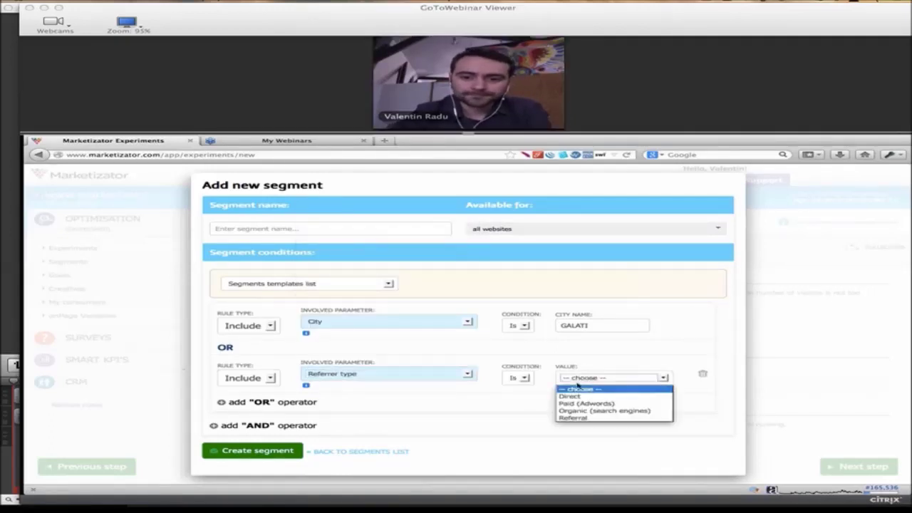
{"action": "left_click", "coordinate": [581, 406]}
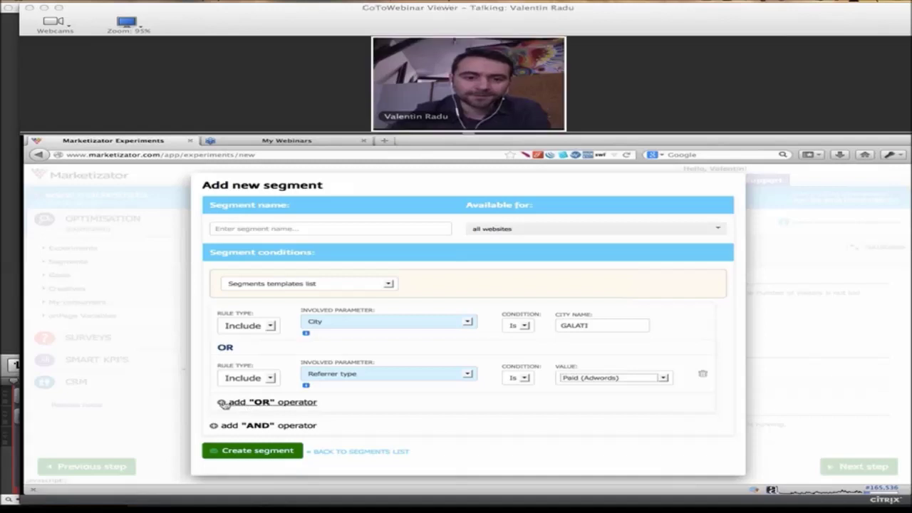
Name the segment "Galati Adwords", create it and select it as the experiment's target
{"action": "left_click", "coordinate": [304, 229]}
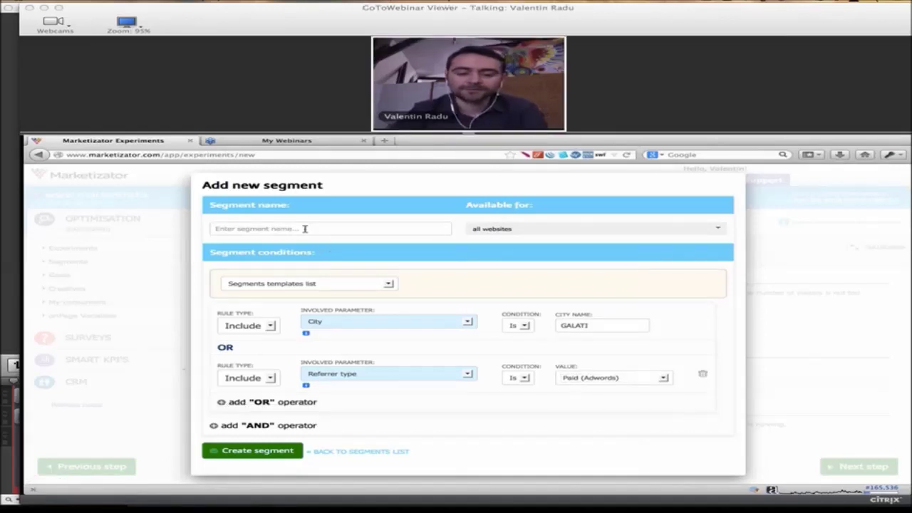
{"action": "type", "text": "Galati "}
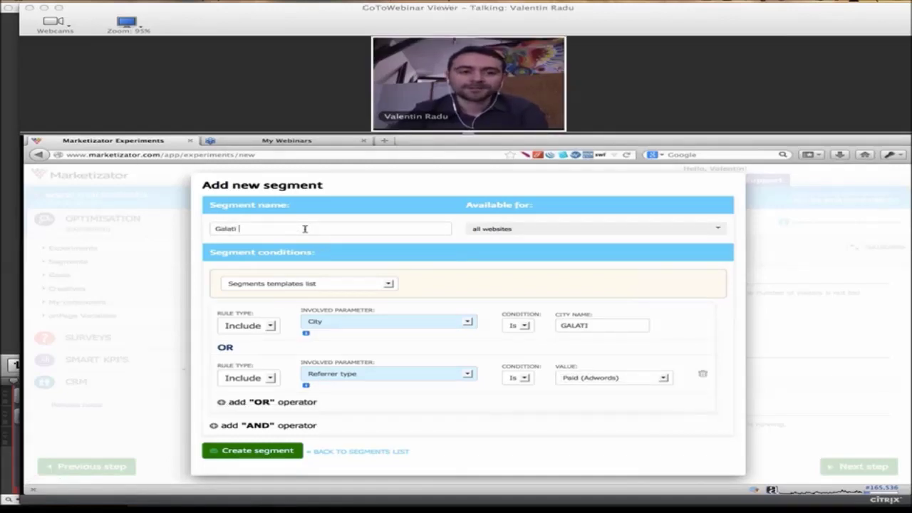
{"action": "type", "text": "Adwords"}
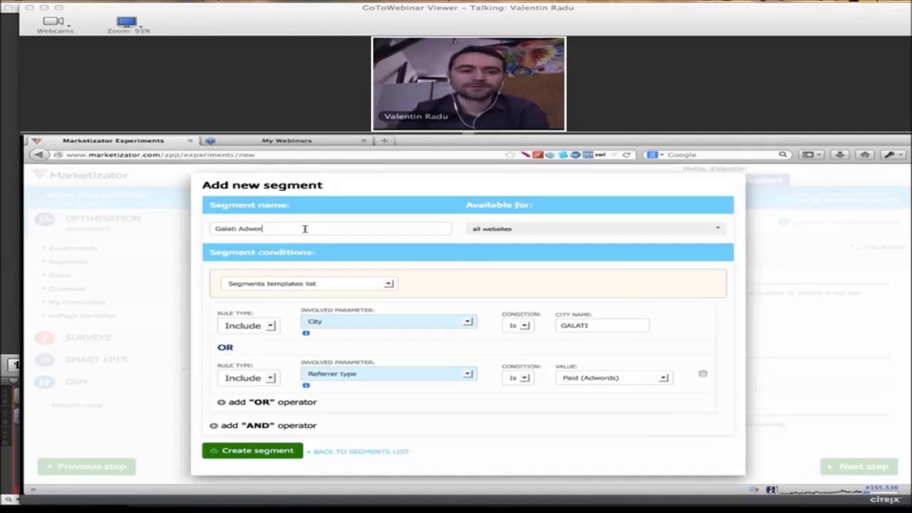
{"action": "left_click", "coordinate": [251, 450]}
{"action": "left_click", "coordinate": [247, 306]}
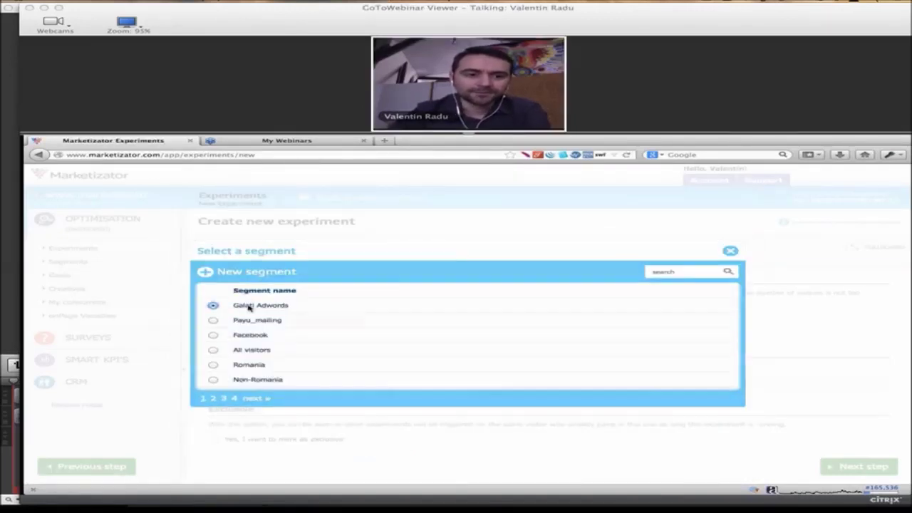
Restrict the experiment's device type to only desktop
{"action": "left_click", "coordinate": [437, 383]}
{"action": "scroll", "coordinate": [641, 364], "scroll_direction": "down", "scroll_amount": 1}
{"action": "left_click", "coordinate": [691, 349]}
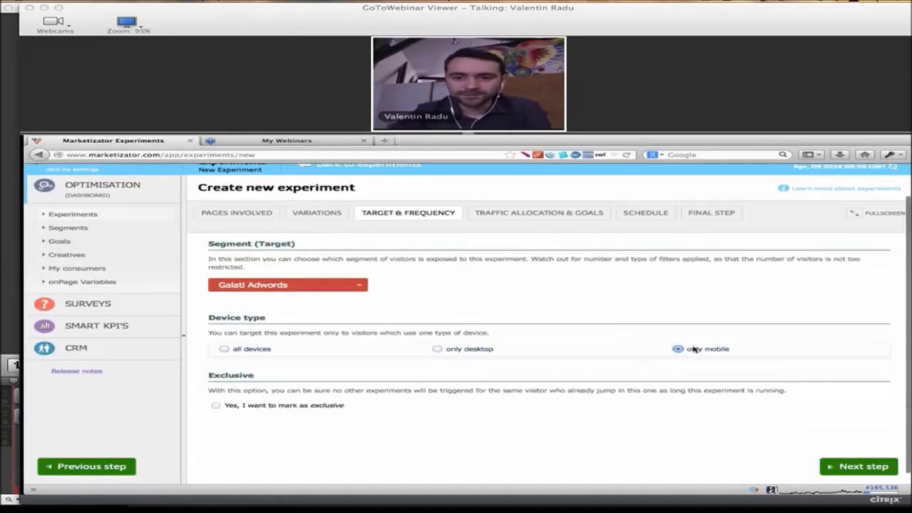
{"action": "left_click", "coordinate": [446, 349]}
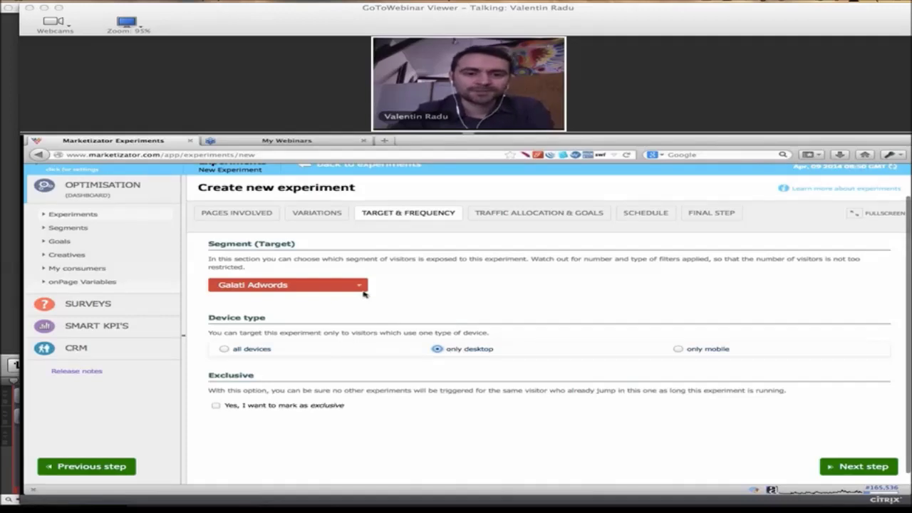
{"action": "scroll", "coordinate": [285, 356], "scroll_direction": "up", "scroll_amount": 1}
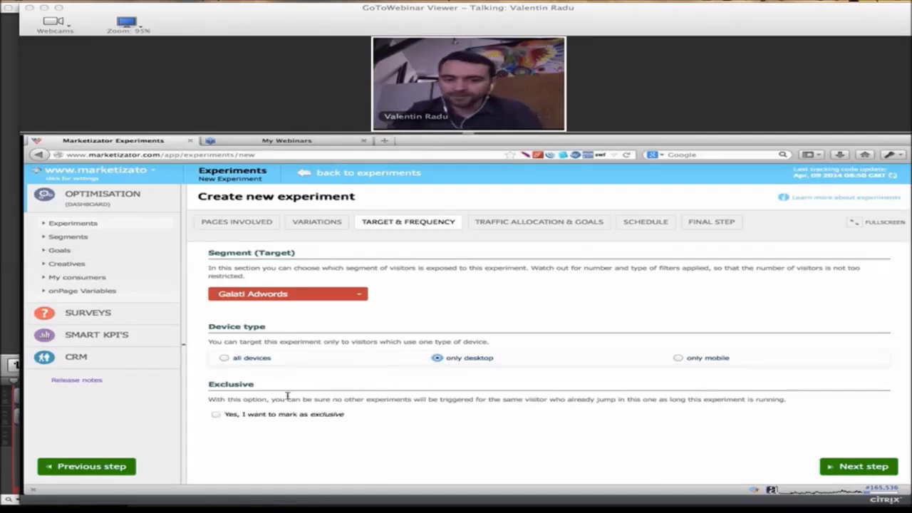
Limit the experiment's traffic allocation to 25% of target visitors
{"action": "left_click", "coordinate": [532, 222]}
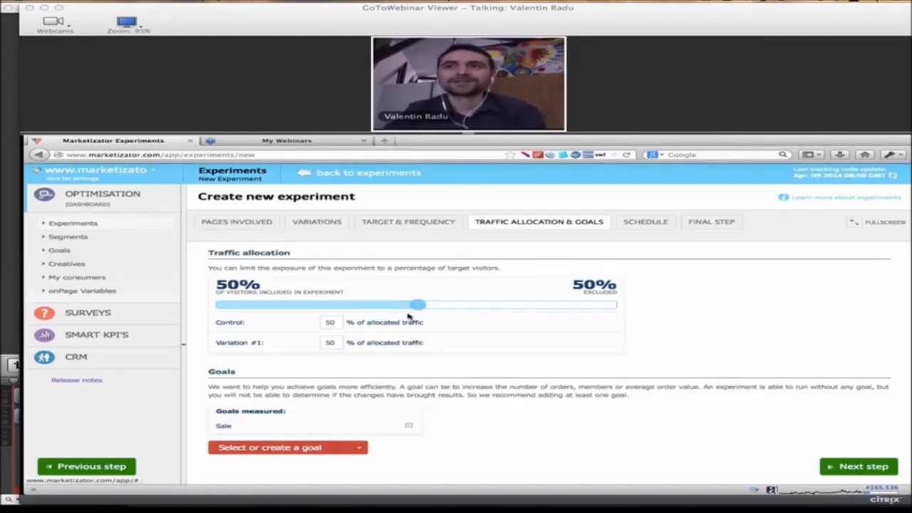
{"action": "left_click_drag", "start_coordinate": [419, 307], "coordinate": [317, 309]}
{"action": "left_click", "coordinate": [333, 322]}
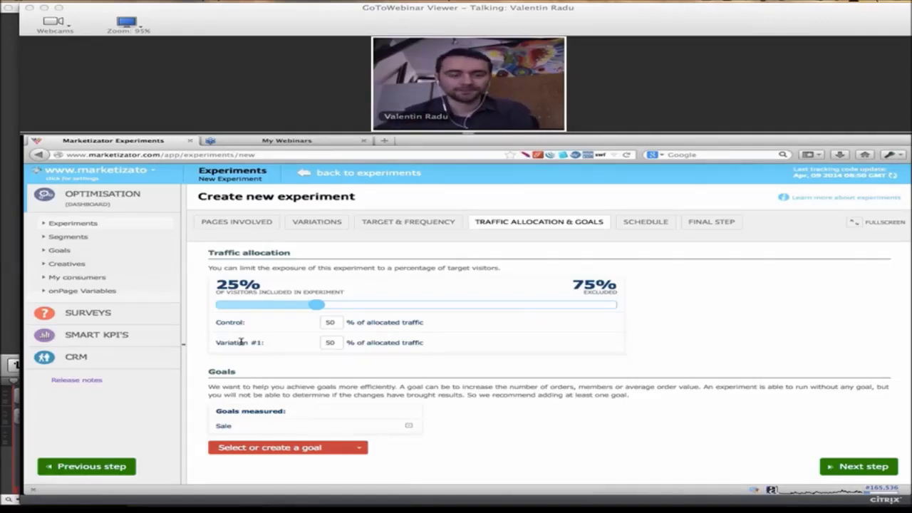
Schedule the experiment for one week, from 2014-04-09 until 2014-04-16, and exclude the hour interval 0:00 to 6:59
{"action": "left_click", "coordinate": [637, 223]}
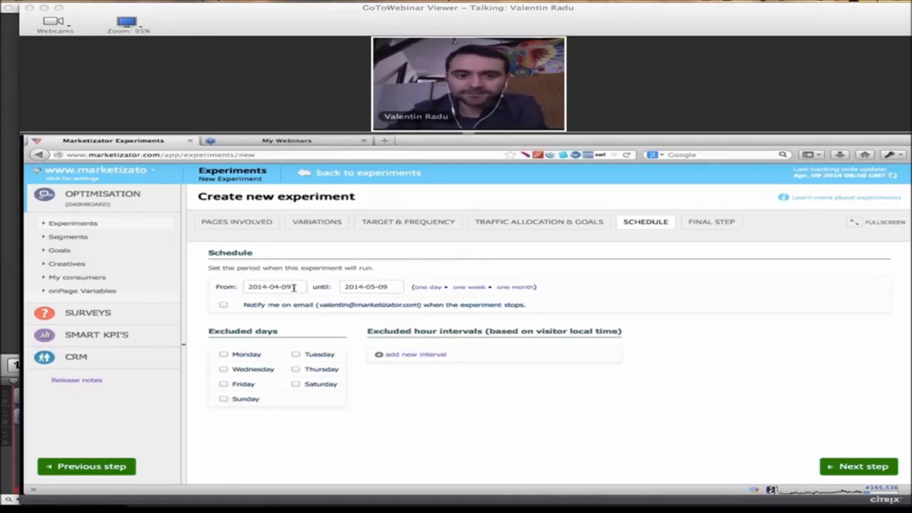
{"action": "left_click", "coordinate": [469, 286]}
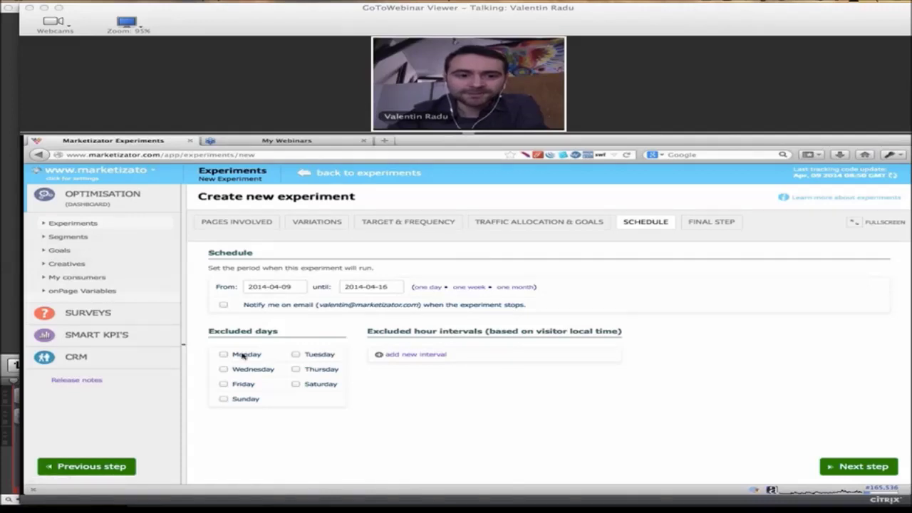
{"action": "left_click", "coordinate": [403, 354]}
{"action": "left_click", "coordinate": [412, 358]}
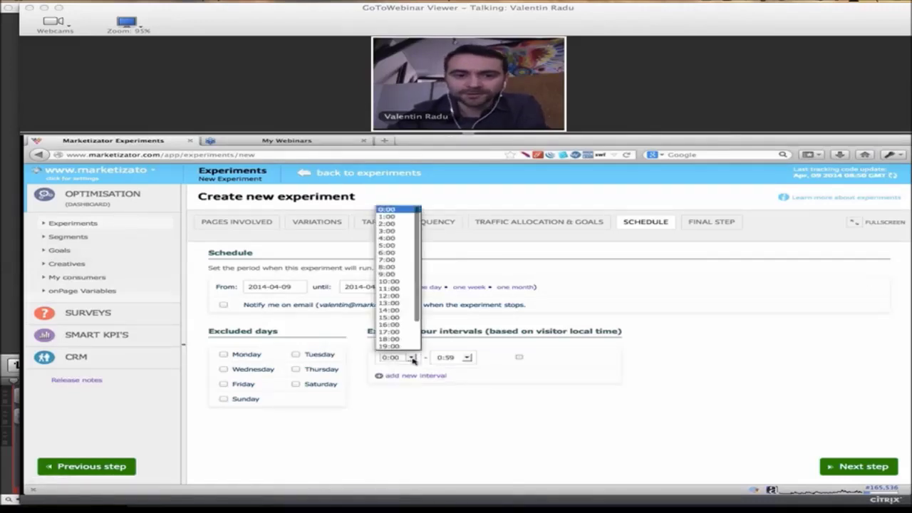
{"action": "left_click", "coordinate": [388, 210]}
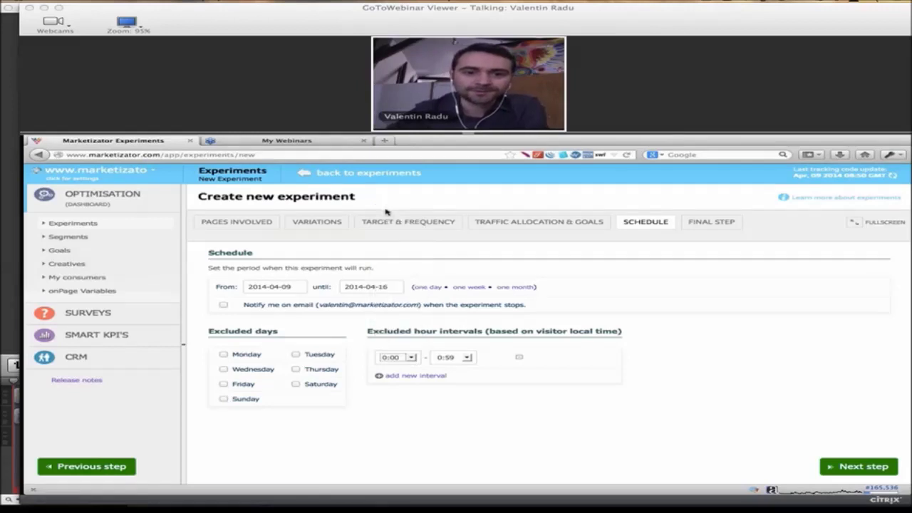
{"action": "left_click", "coordinate": [466, 357]}
{"action": "left_click", "coordinate": [444, 254]}
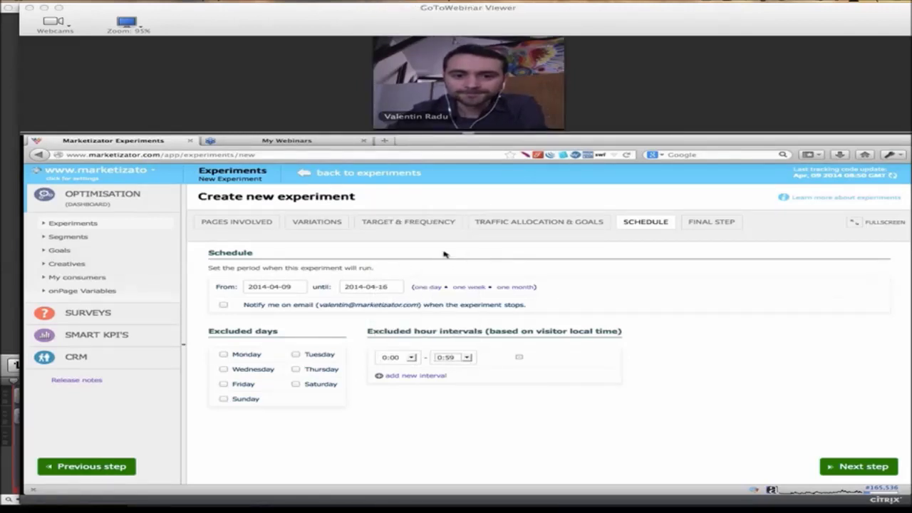
{"action": "left_click", "coordinate": [704, 3]}
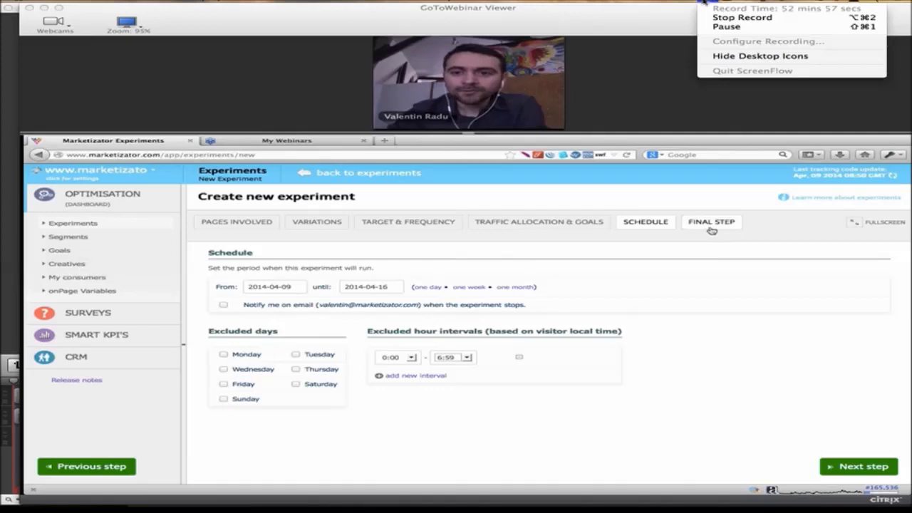
Name the experiment "Experiment AB testing Galati", set its status to Paused and create it
{"action": "left_click", "coordinate": [708, 224]}
{"action": "left_click", "coordinate": [314, 294]}
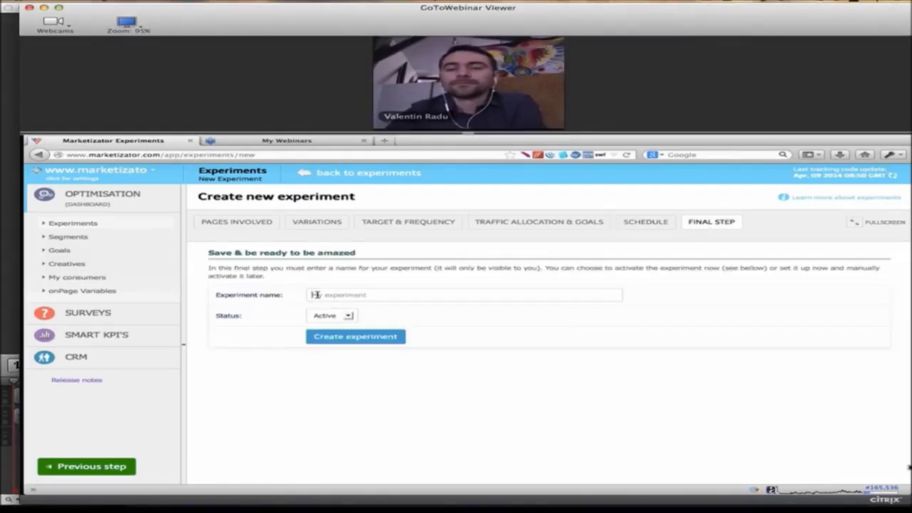
{"action": "left_click", "coordinate": [347, 315]}
{"action": "left_click", "coordinate": [335, 333]}
{"action": "left_click", "coordinate": [353, 294]}
{"action": "type", "text": "Experim"}
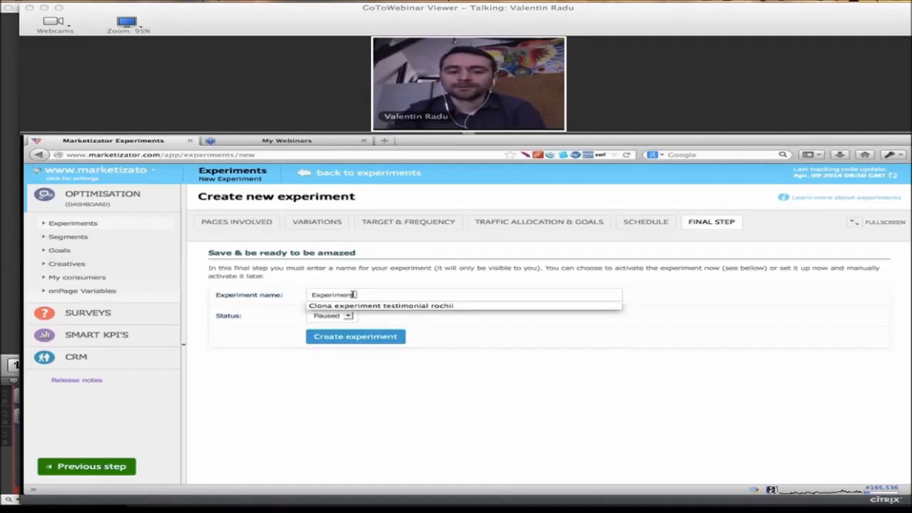
{"action": "type", "text": "ent AB testing Galati"}
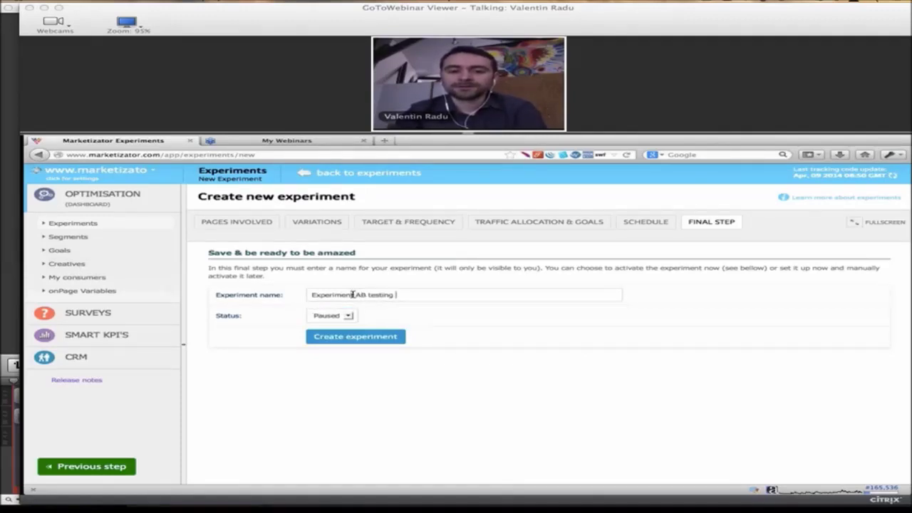
{"action": "left_click", "coordinate": [355, 338]}
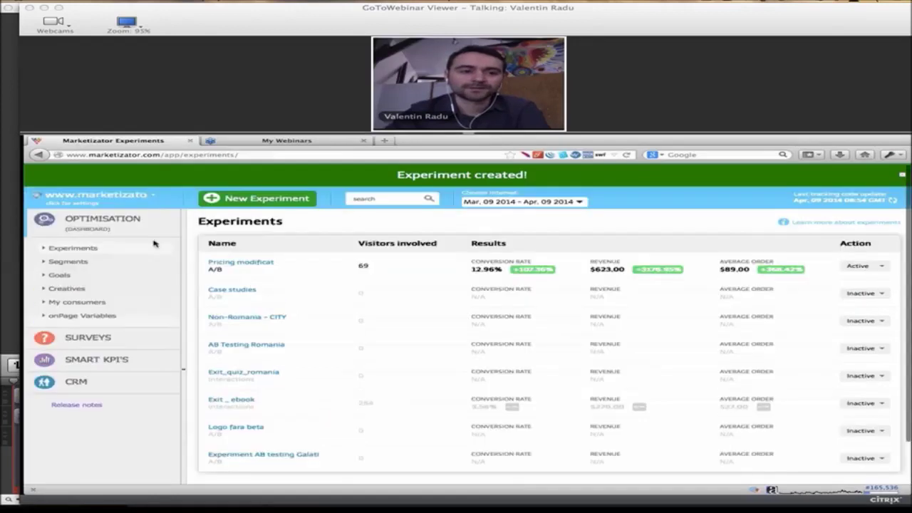
Start a new Interactions experiment that is triggered immediately when the website is loaded
{"action": "left_click", "coordinate": [272, 203]}
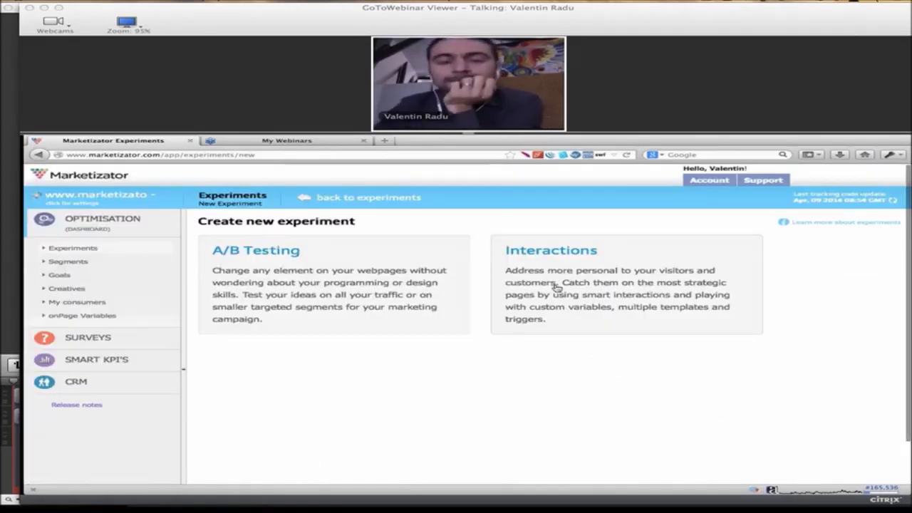
{"action": "left_click", "coordinate": [575, 301]}
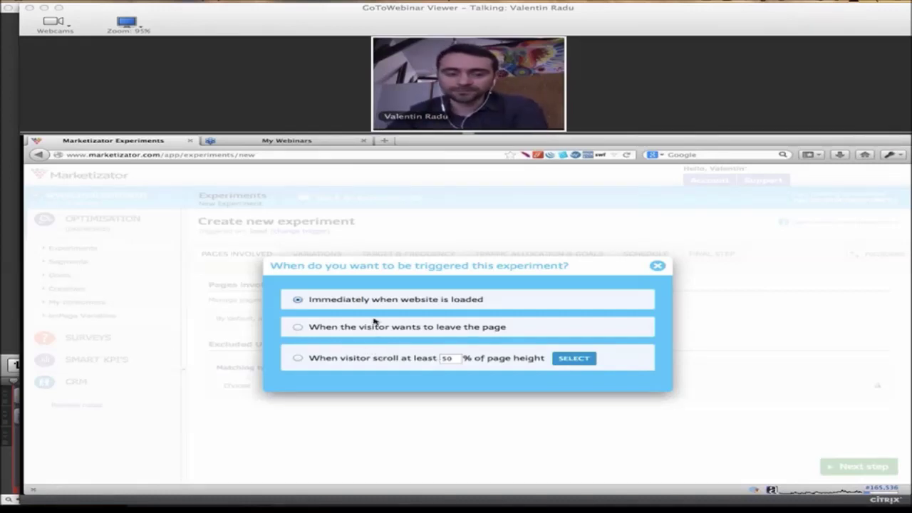
{"action": "left_click", "coordinate": [446, 358]}
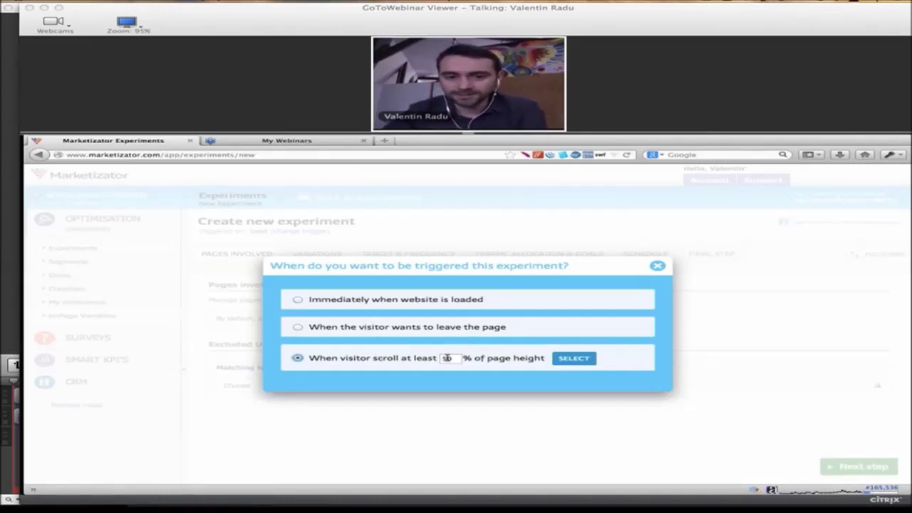
{"action": "left_click", "coordinate": [421, 299]}
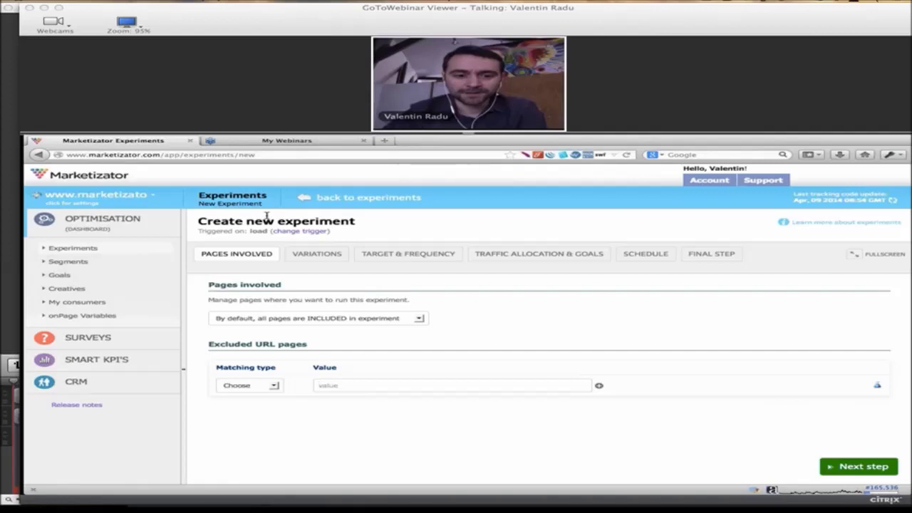
Create a new pop-up creative for Variation #1 from the first preset template, "Vrei sa vorbim?"
{"action": "left_click", "coordinate": [322, 257]}
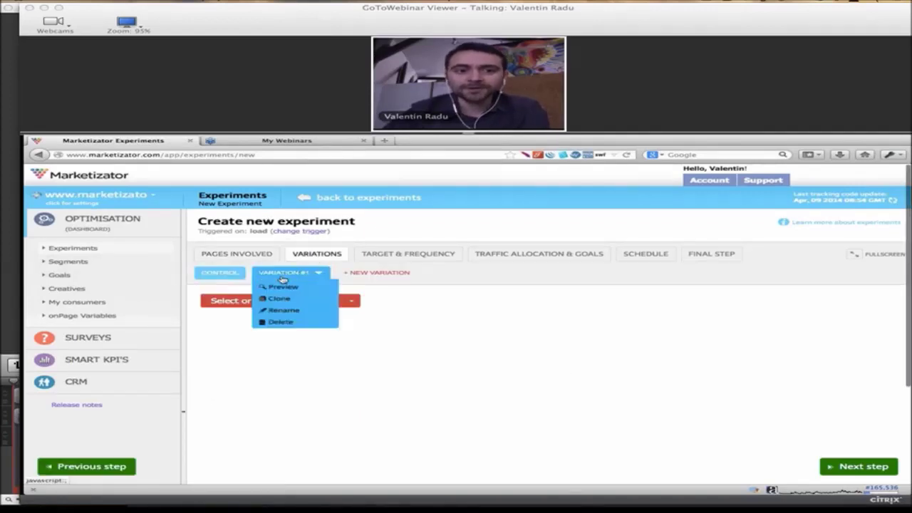
{"action": "left_click", "coordinate": [269, 302]}
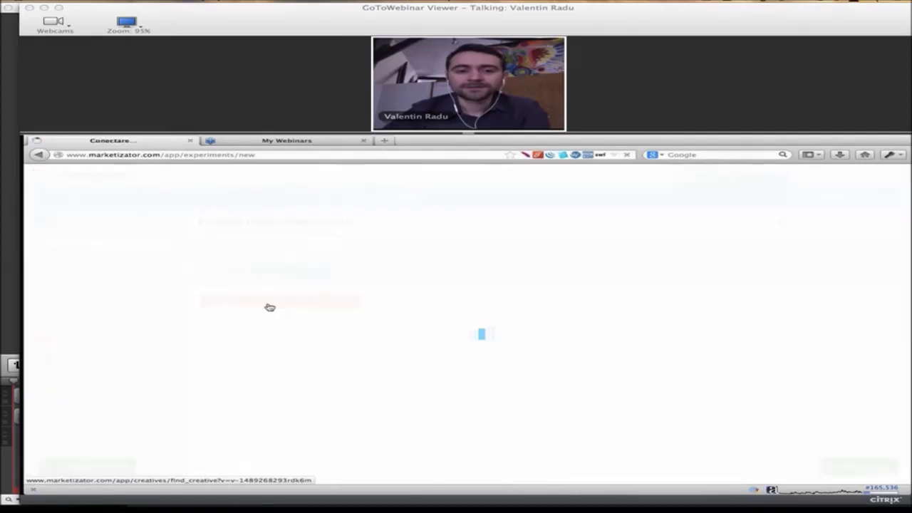
{"action": "left_click", "coordinate": [174, 276]}
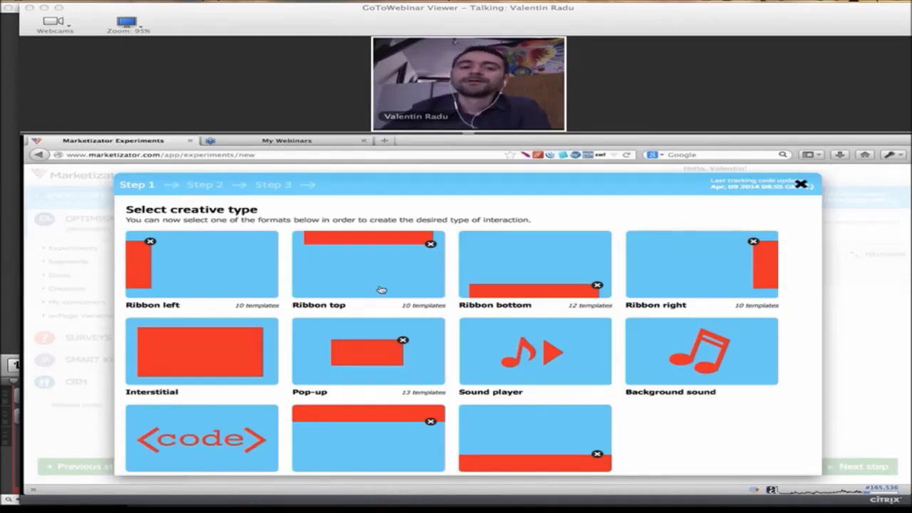
{"action": "left_click", "coordinate": [370, 357]}
{"action": "scroll", "coordinate": [525, 285], "scroll_direction": "down", "scroll_amount": 3}
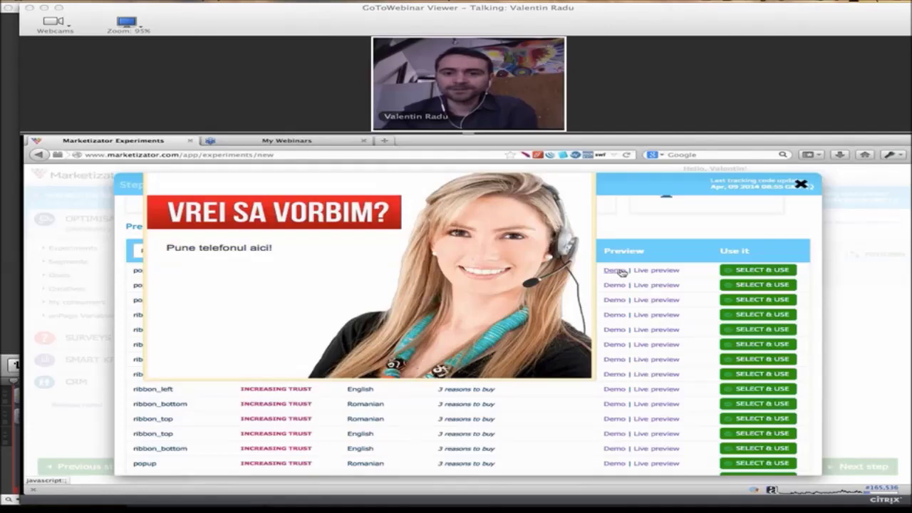
{"action": "left_click", "coordinate": [757, 270]}
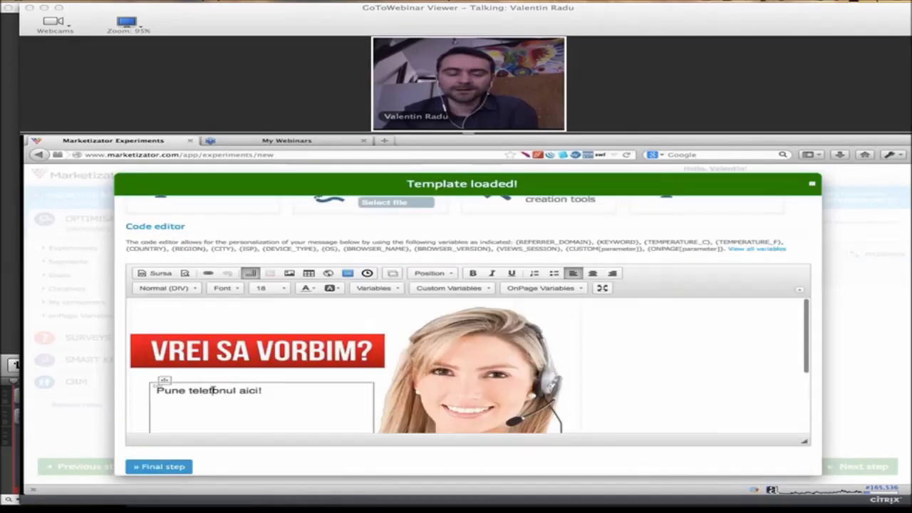
{"action": "right_click", "coordinate": [213, 389]}
{"action": "left_click", "coordinate": [310, 378]}
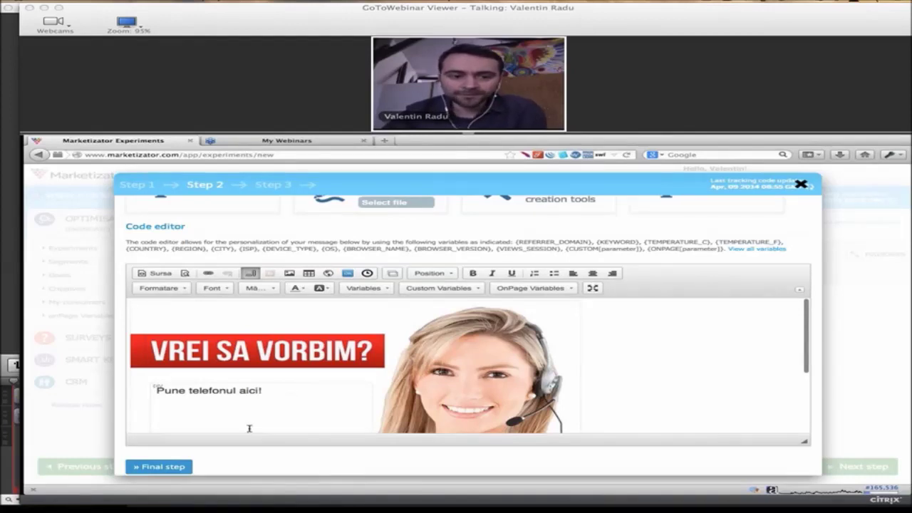
{"action": "scroll", "coordinate": [254, 425], "scroll_direction": "down", "scroll_amount": 4}
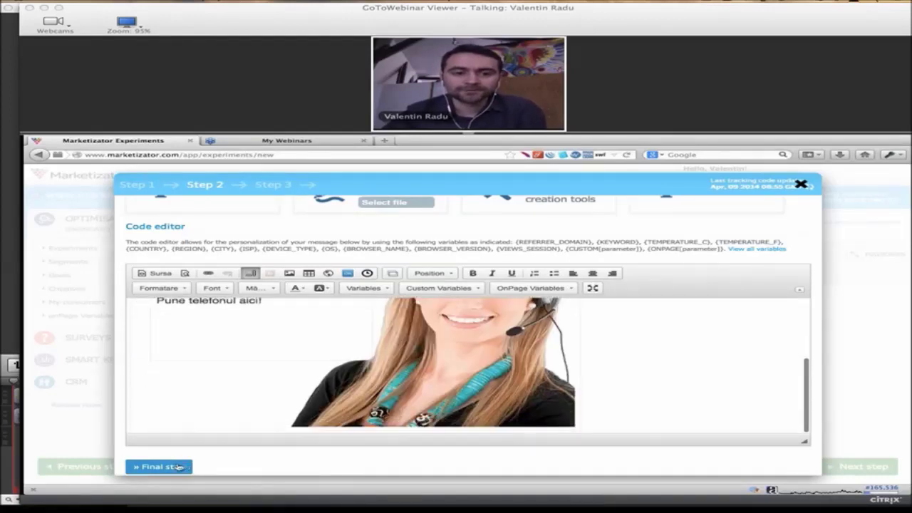
Name the creative "TElefon x", make it disappear after 15 seconds, and save and select it for Variation #1
{"action": "left_click", "coordinate": [158, 466]}
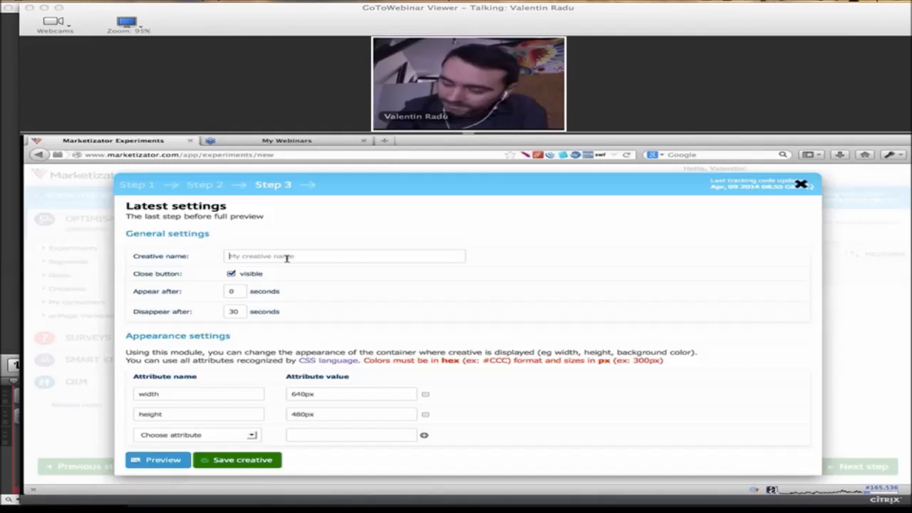
{"action": "left_click", "coordinate": [287, 258]}
{"action": "type", "text": "TElefon x"}
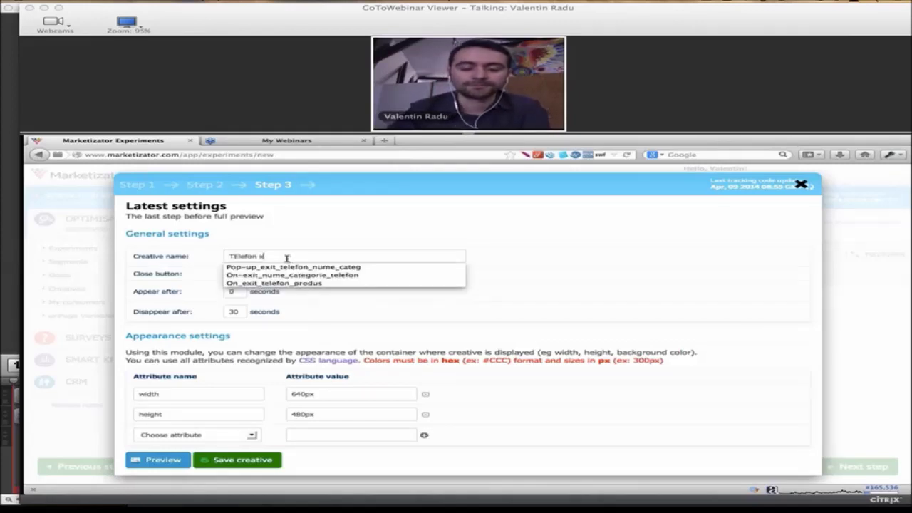
{"action": "left_click", "coordinate": [331, 233]}
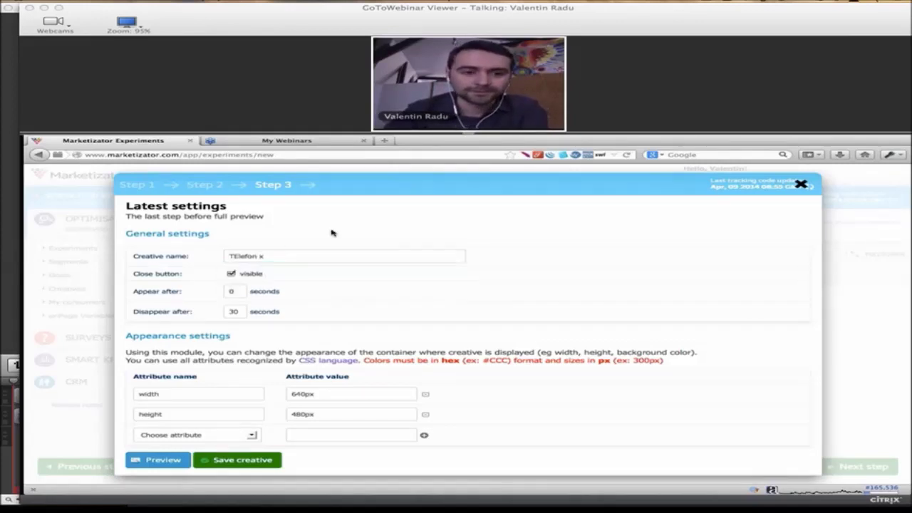
{"action": "left_click", "coordinate": [241, 310]}
{"action": "type", "text": "1"}
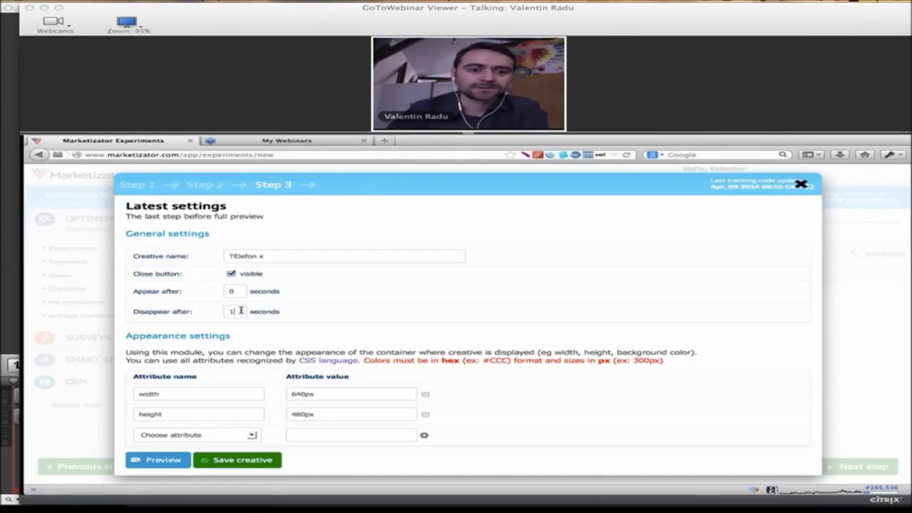
{"action": "type", "text": "5"}
{"action": "left_click", "coordinate": [318, 268]}
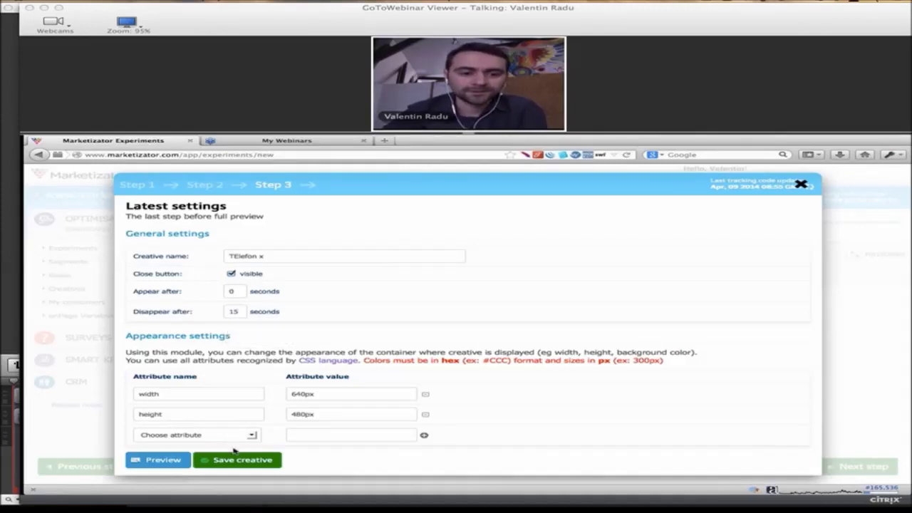
{"action": "left_click", "coordinate": [224, 461]}
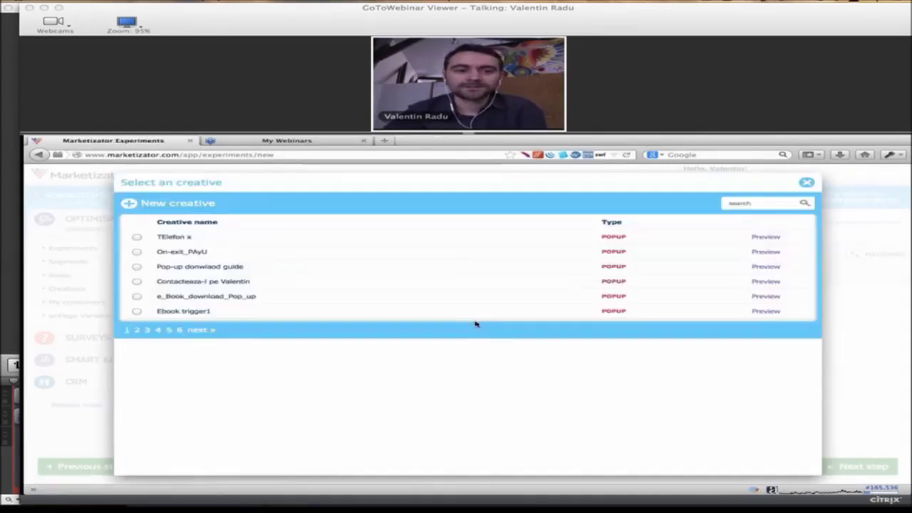
{"action": "left_click", "coordinate": [162, 307]}
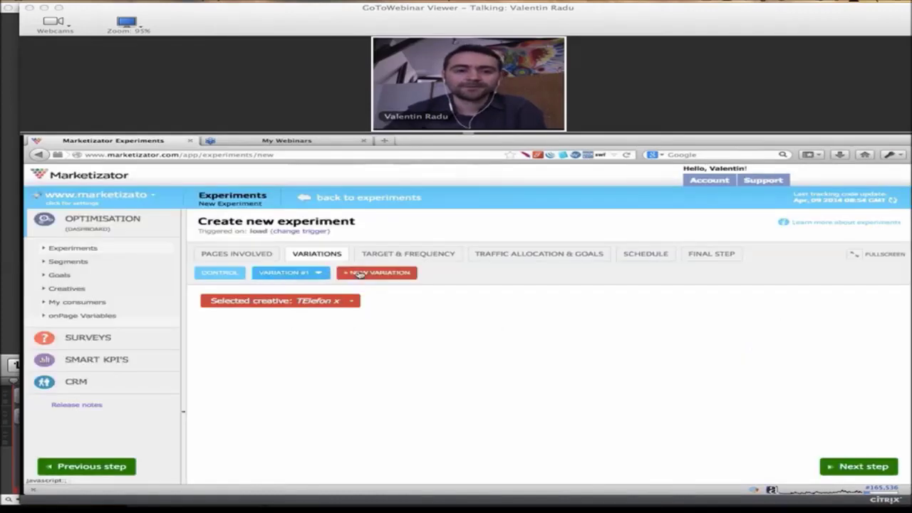
Target the experiment at the All visitors segment and restrict it to desktop devices only
{"action": "left_click", "coordinate": [393, 255]}
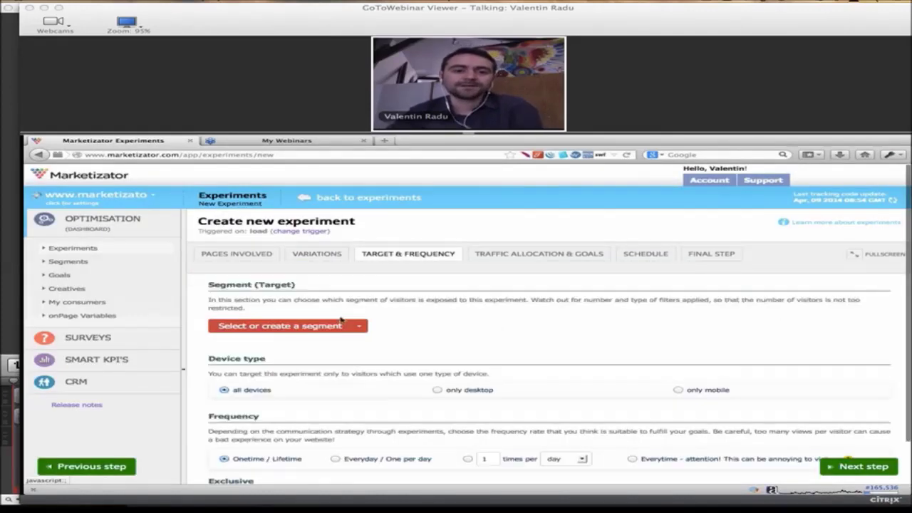
{"action": "left_click", "coordinate": [346, 324]}
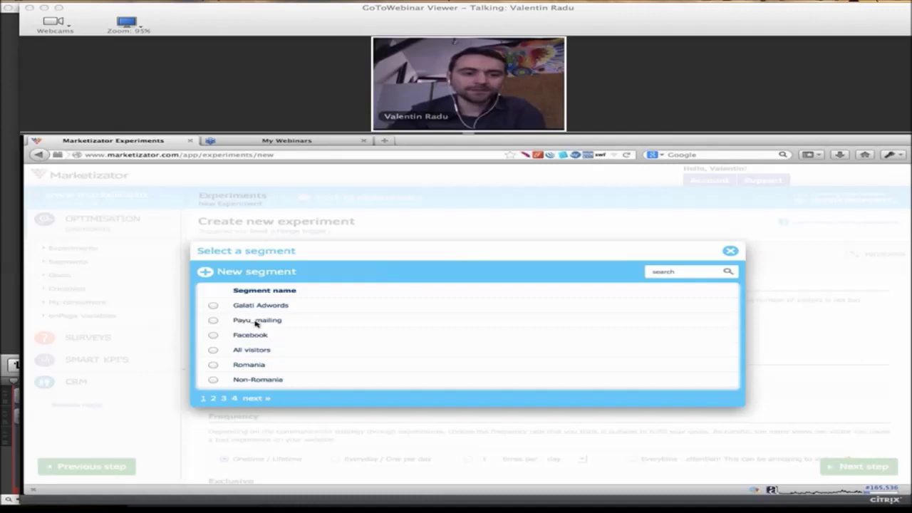
{"action": "left_click", "coordinate": [251, 351]}
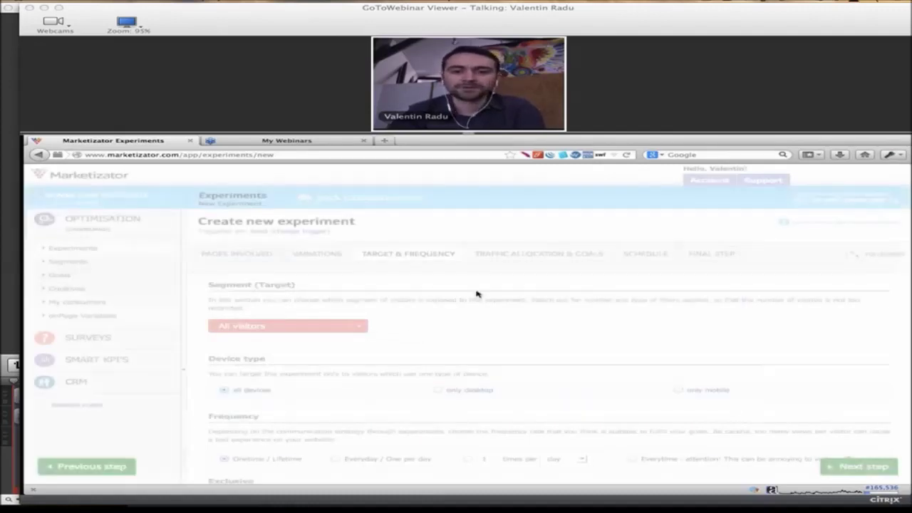
{"action": "left_click", "coordinate": [468, 391]}
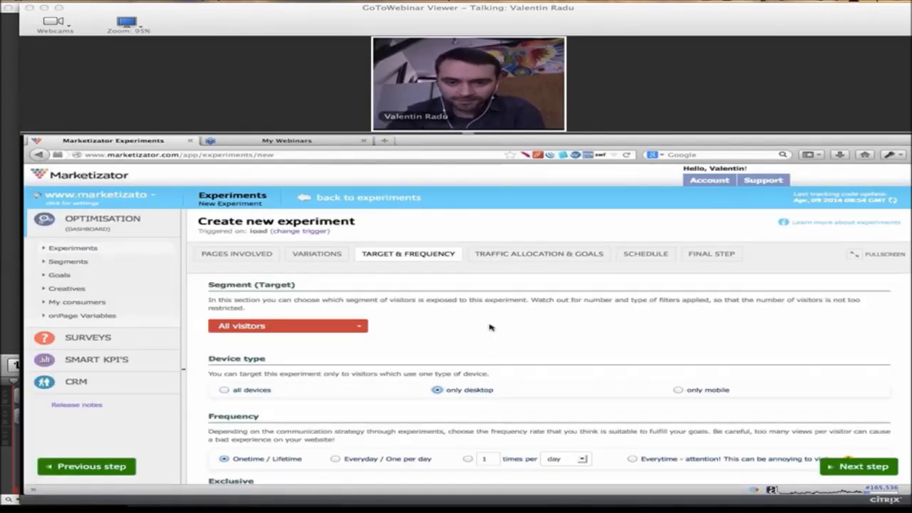
Set the experiment's display frequency to 1 time per day
{"action": "scroll", "coordinate": [339, 413], "scroll_direction": "down", "scroll_amount": 1}
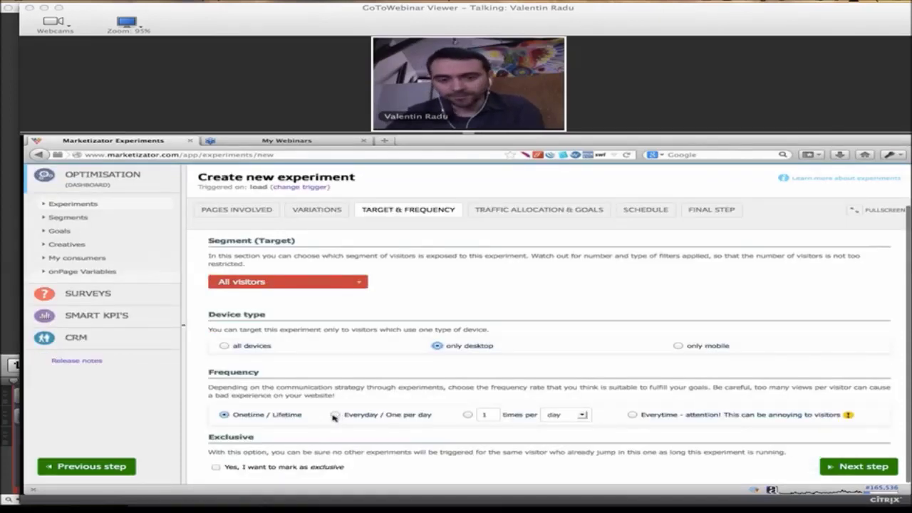
{"action": "left_click", "coordinate": [468, 416]}
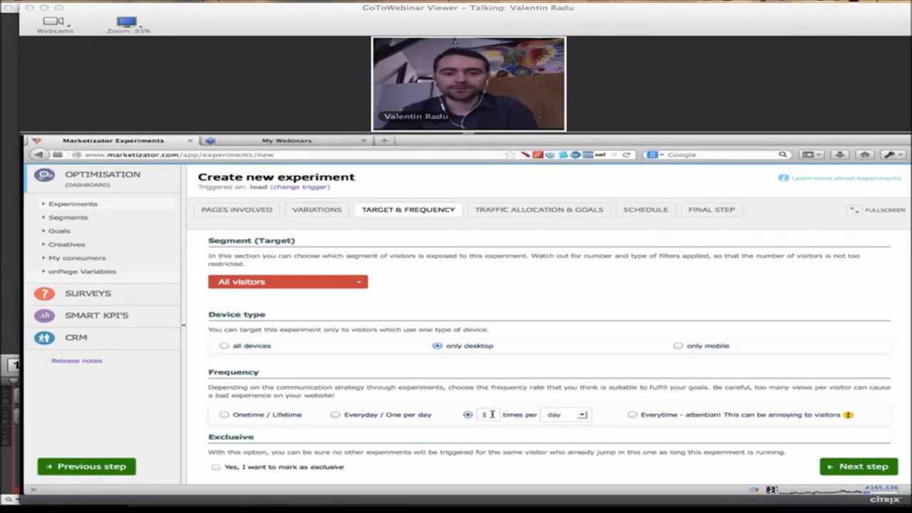
{"action": "left_click", "coordinate": [562, 414]}
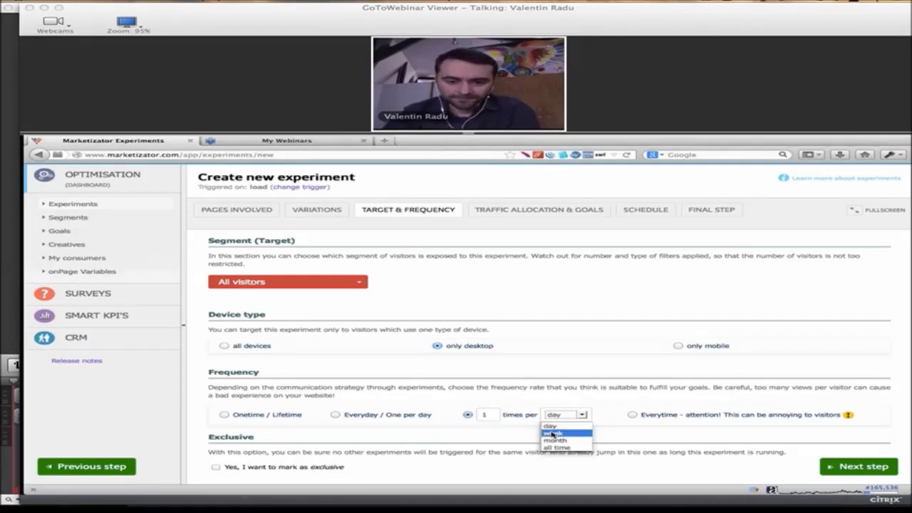
{"action": "left_click", "coordinate": [552, 425]}
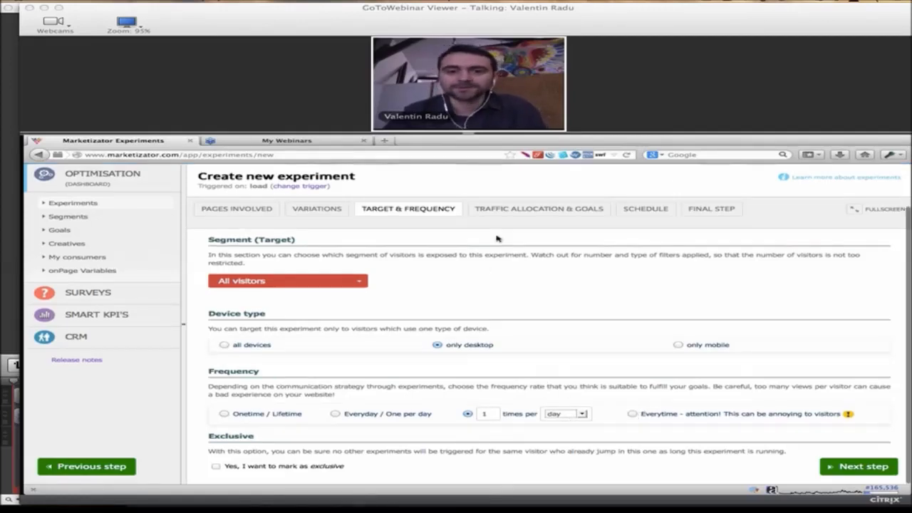
Set the traffic allocation to include 52% of visitors and open the experiment's schedule settings
{"action": "left_click", "coordinate": [545, 209]}
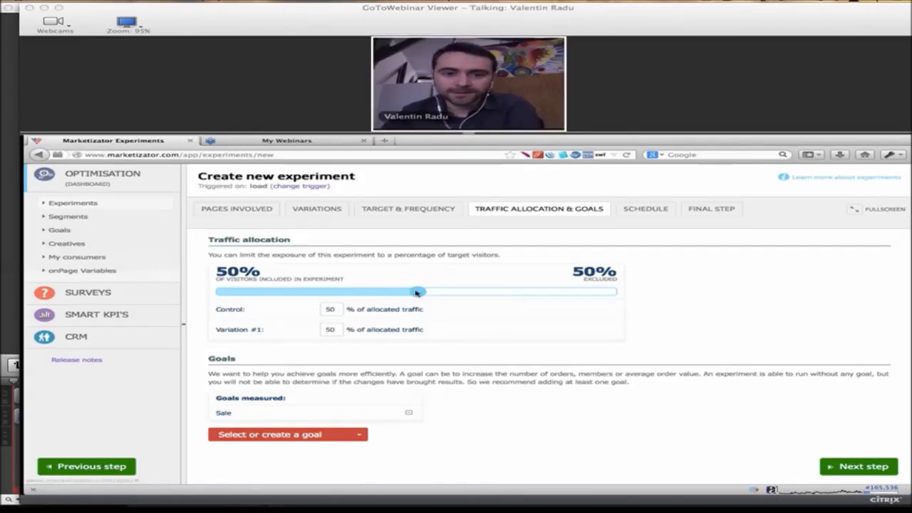
{"action": "mouse_move", "coordinate": [417, 292]}
{"action": "left_mouse_down"}
{"action": "mouse_move", "coordinate": [572, 292]}
{"action": "mouse_move", "coordinate": [425, 292]}
{"action": "left_mouse_up"}
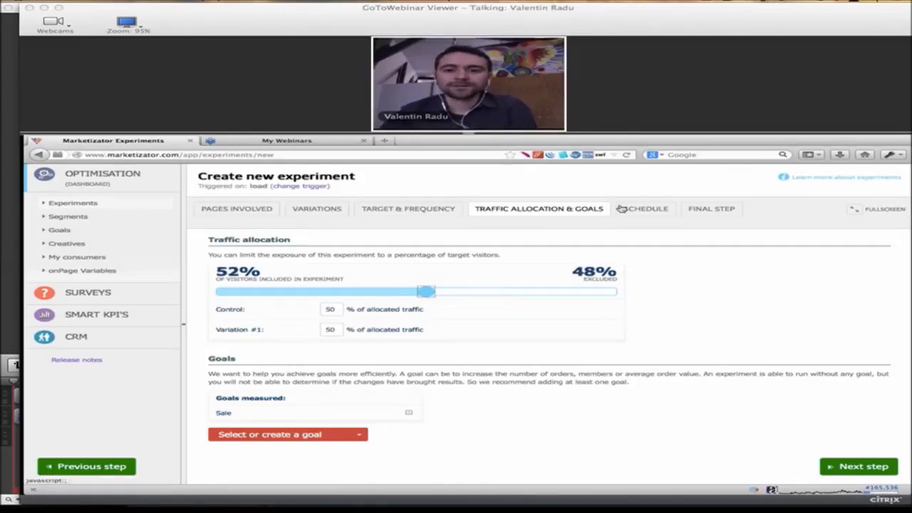
{"action": "left_click", "coordinate": [643, 208]}
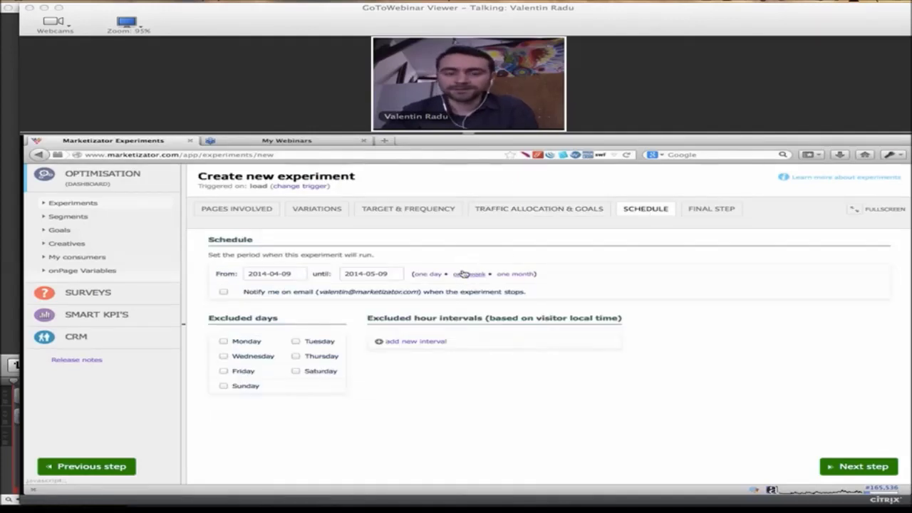
Name the experiment "Experimentul x" and create it
{"action": "left_click", "coordinate": [706, 209]}
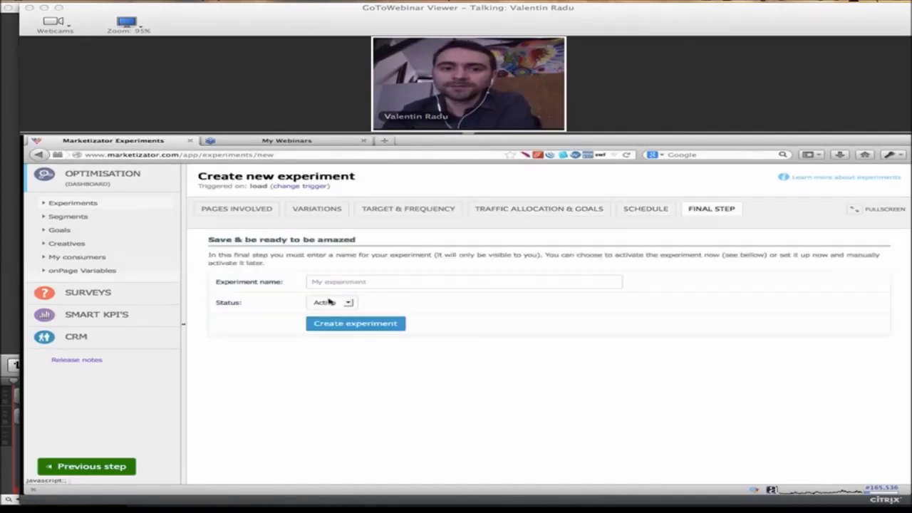
{"action": "left_click", "coordinate": [372, 285]}
{"action": "type", "text": "E"}
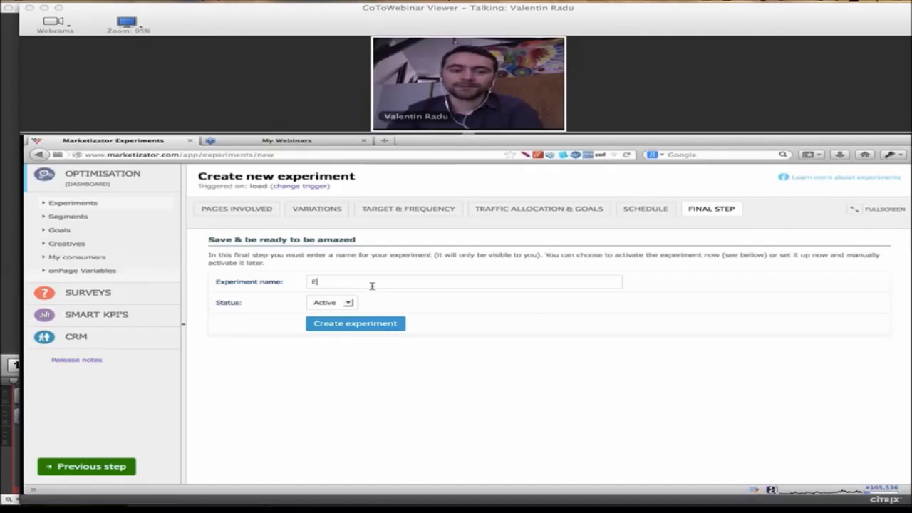
{"action": "type", "text": "xperimentul x"}
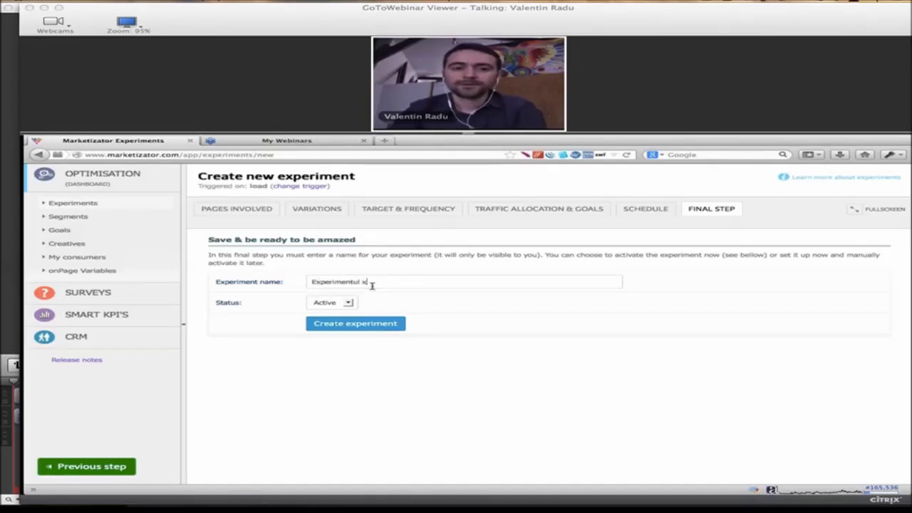
{"action": "left_click", "coordinate": [351, 323]}
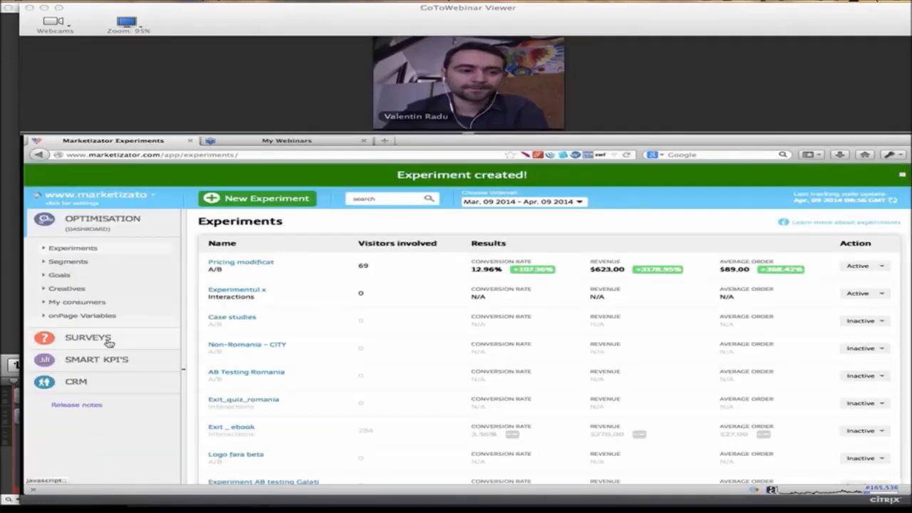
Start a new survey of the Widget survey type
{"action": "left_click", "coordinate": [105, 341]}
{"action": "left_click", "coordinate": [92, 283]}
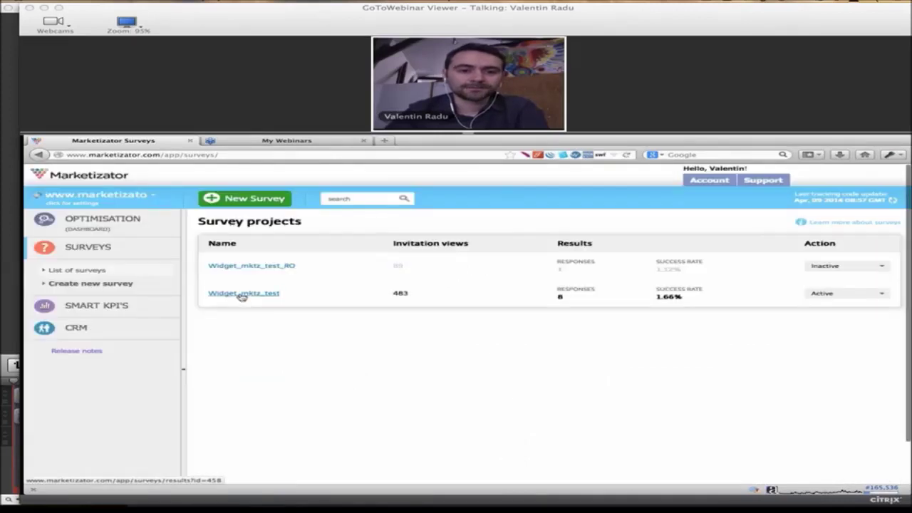
{"action": "left_click", "coordinate": [265, 202]}
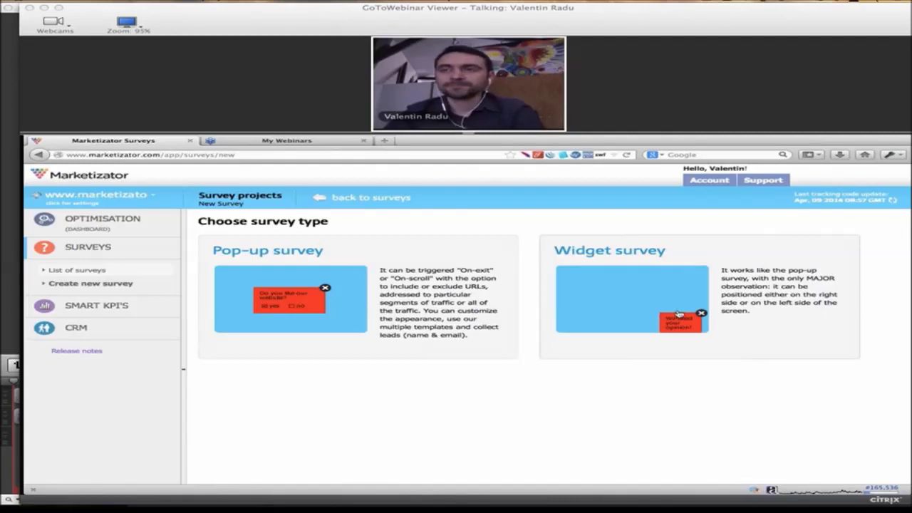
{"action": "left_click", "coordinate": [613, 299]}
Enter "Intrebarea 1" as the text of the widget survey's first question
{"action": "type", "text": "Intrebarea"}
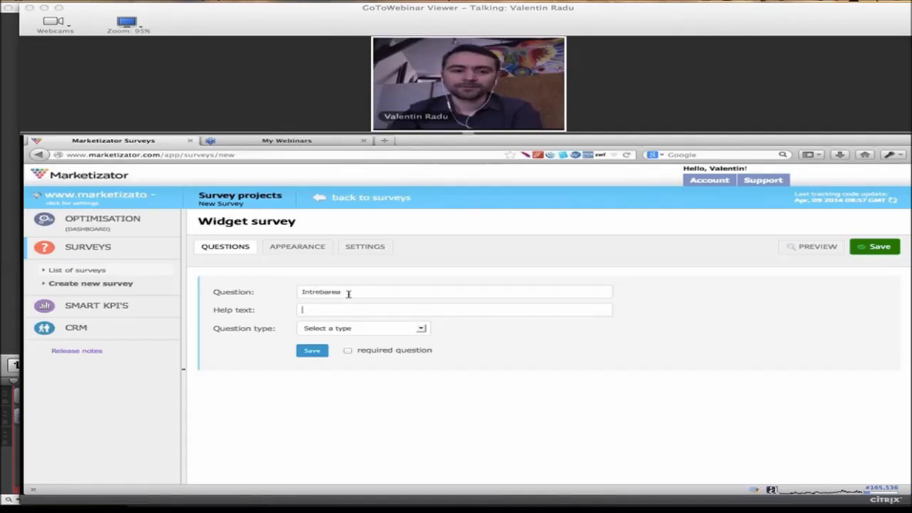
{"action": "left_click", "coordinate": [404, 293]}
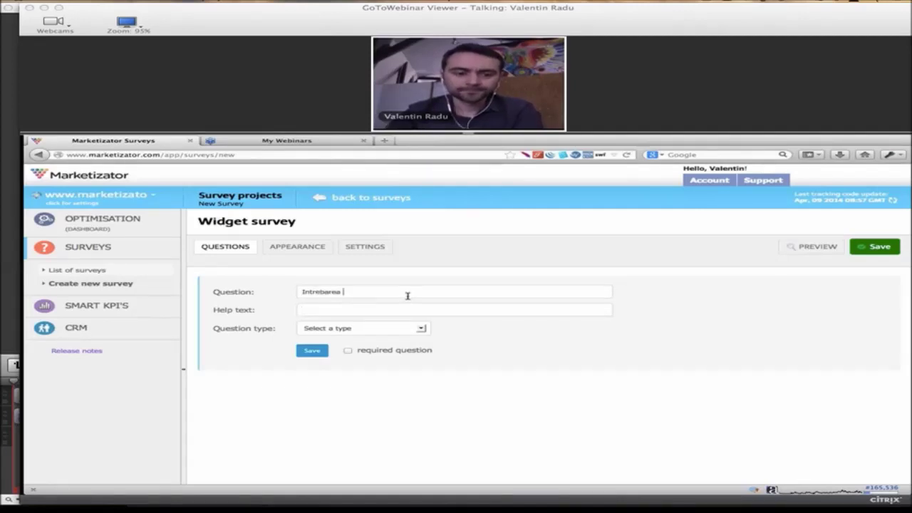
{"action": "type", "text": "1"}
Try the text and multiple-choice answer formats for the question, and set its type to Unique choice (radio)
{"action": "left_click", "coordinate": [394, 332]}
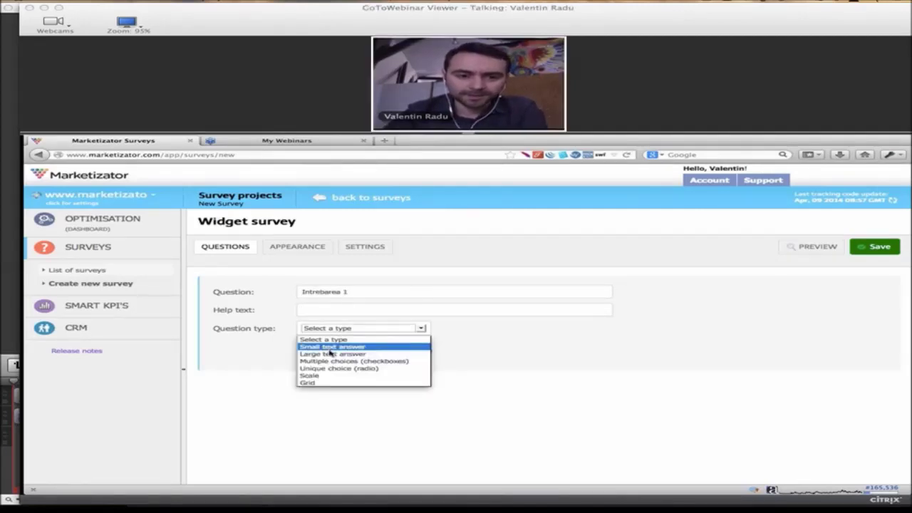
{"action": "left_click", "coordinate": [332, 346]}
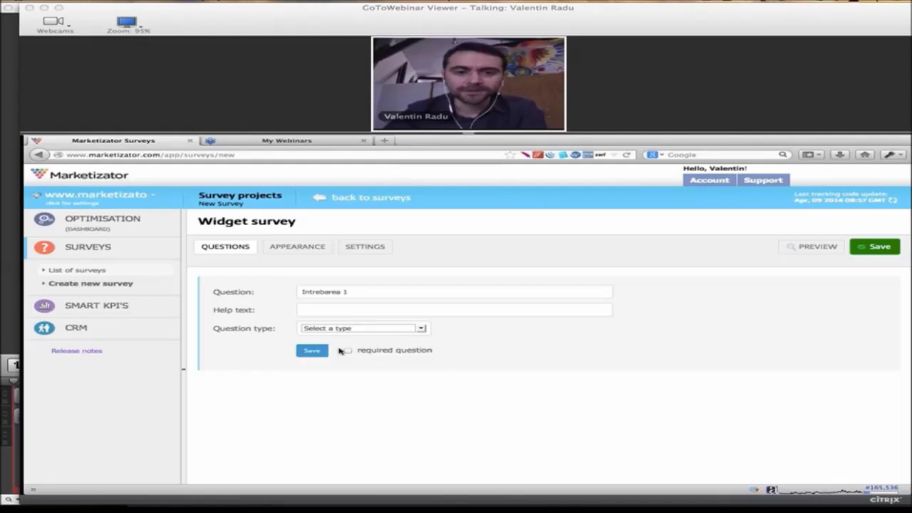
{"action": "left_click", "coordinate": [363, 332]}
{"action": "left_click", "coordinate": [332, 354]}
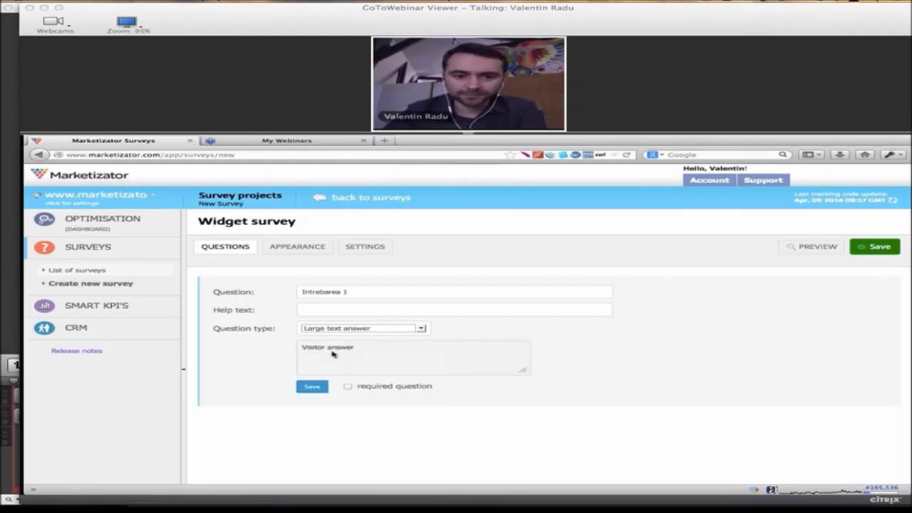
{"action": "left_click", "coordinate": [360, 329]}
{"action": "left_click", "coordinate": [322, 360]}
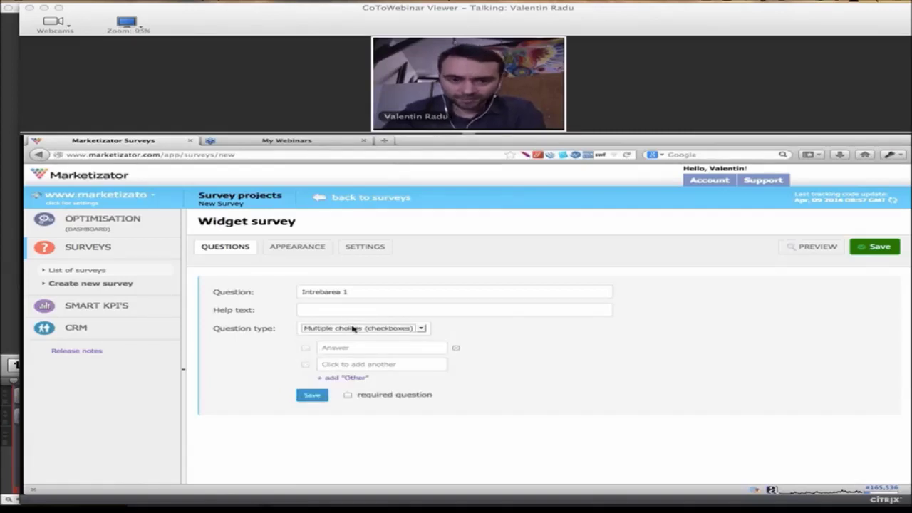
{"action": "left_click", "coordinate": [352, 328]}
{"action": "left_click", "coordinate": [330, 370]}
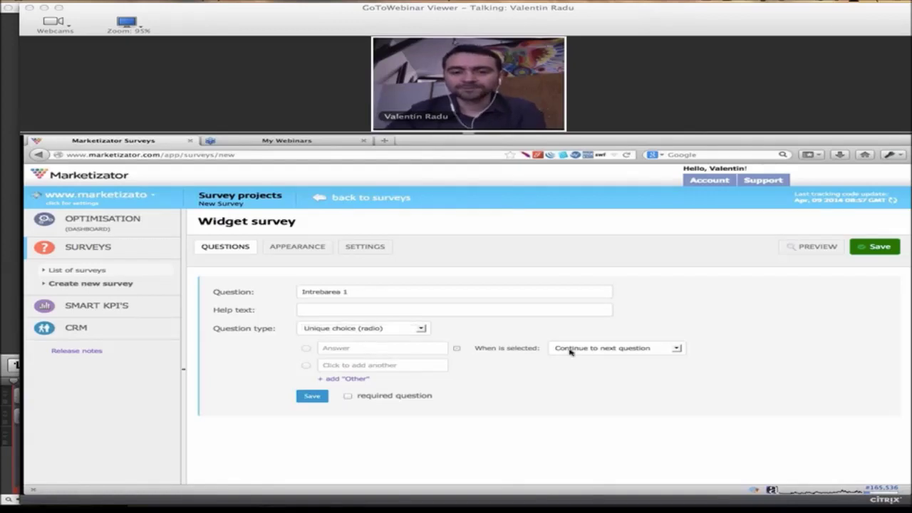
Add the answer "Pentru ca X" with the Continue to next question action, and save the question
{"action": "left_click", "coordinate": [616, 349]}
{"action": "left_click", "coordinate": [363, 347]}
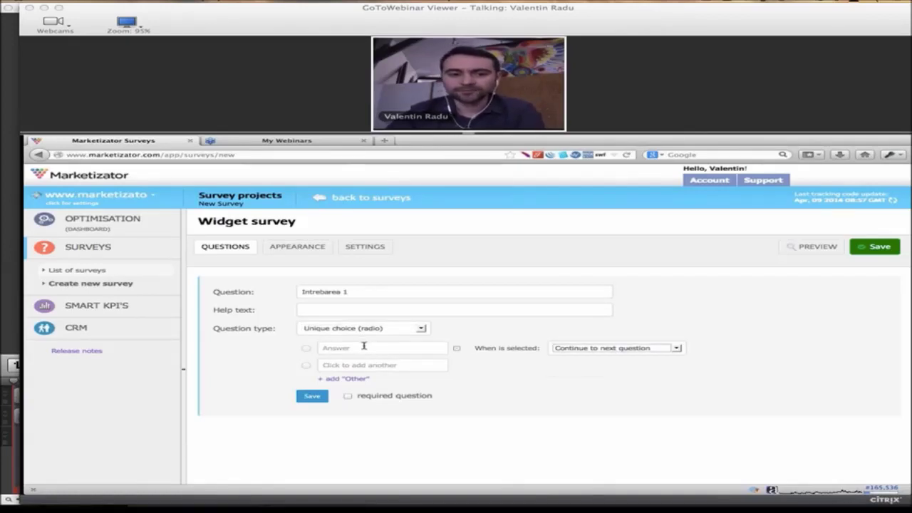
{"action": "left_click", "coordinate": [339, 348]}
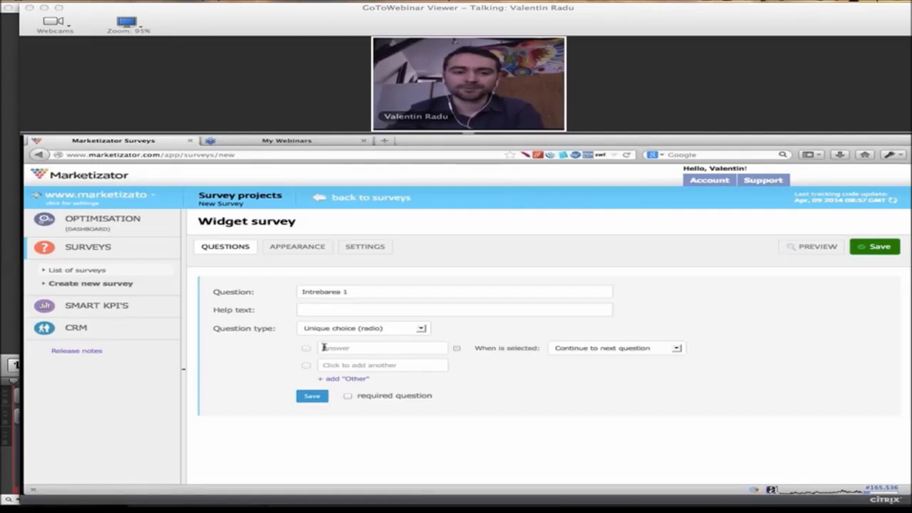
{"action": "key", "text": "BackSpace"}
{"action": "type", "text": "Pentru ca "}
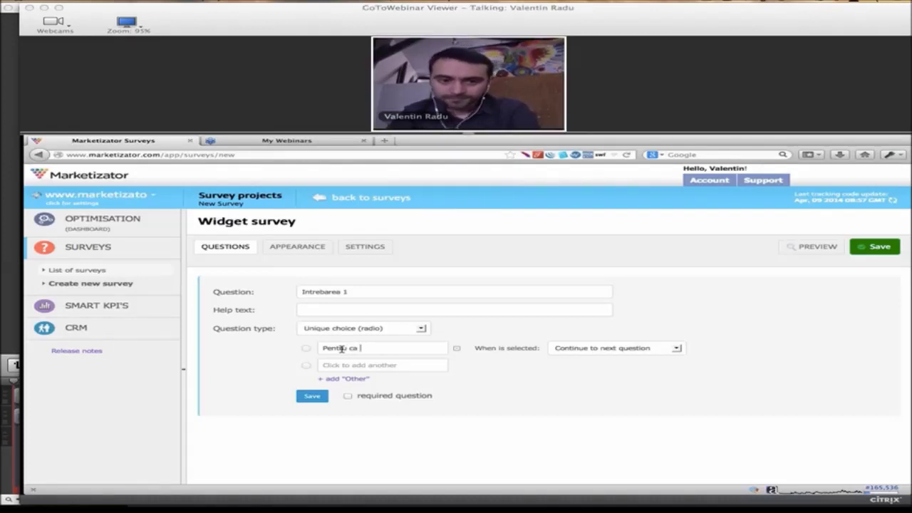
{"action": "type", "text": "X"}
{"action": "left_click", "coordinate": [593, 348]}
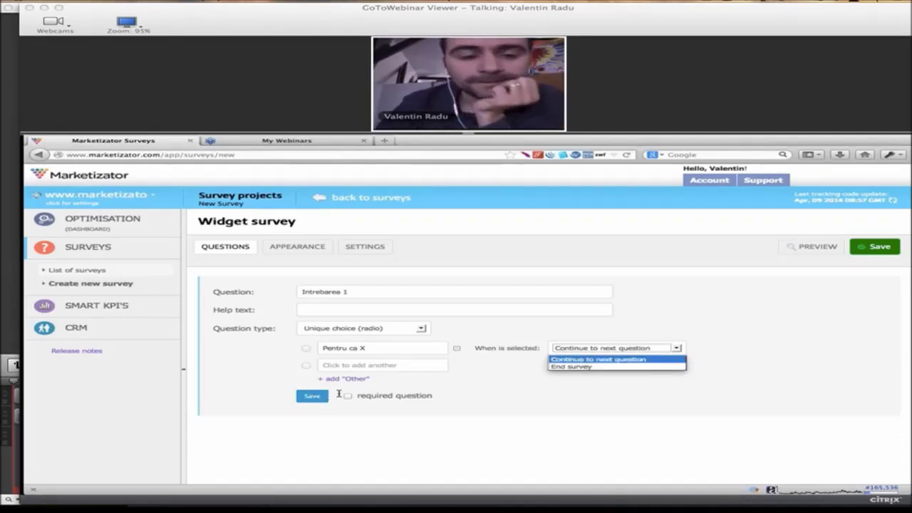
{"action": "left_click", "coordinate": [289, 248]}
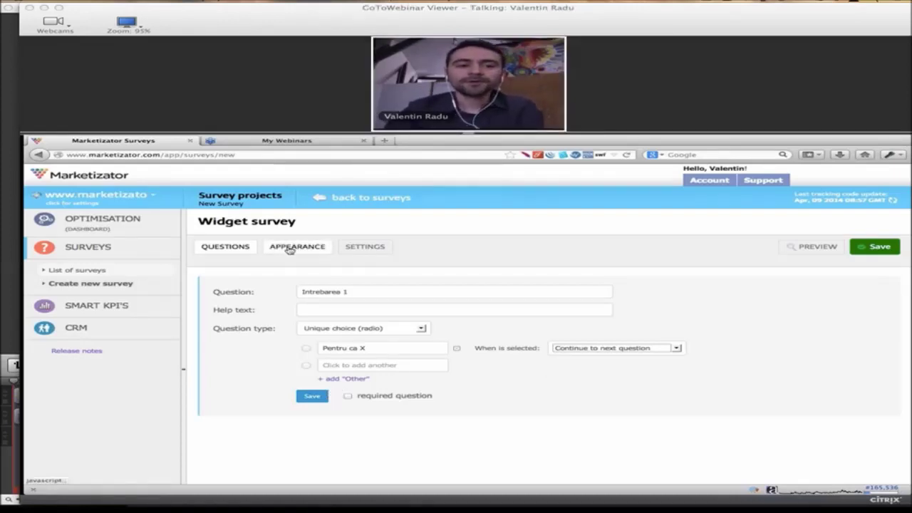
{"action": "left_click", "coordinate": [312, 397]}
Examine the survey's design options, including the colour themes and the question style colours
{"action": "left_click", "coordinate": [308, 251]}
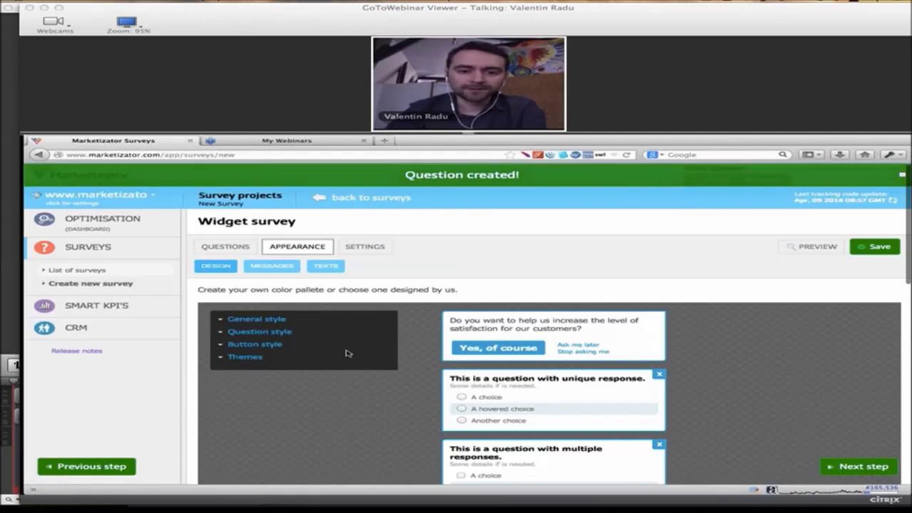
{"action": "left_click", "coordinate": [366, 356]}
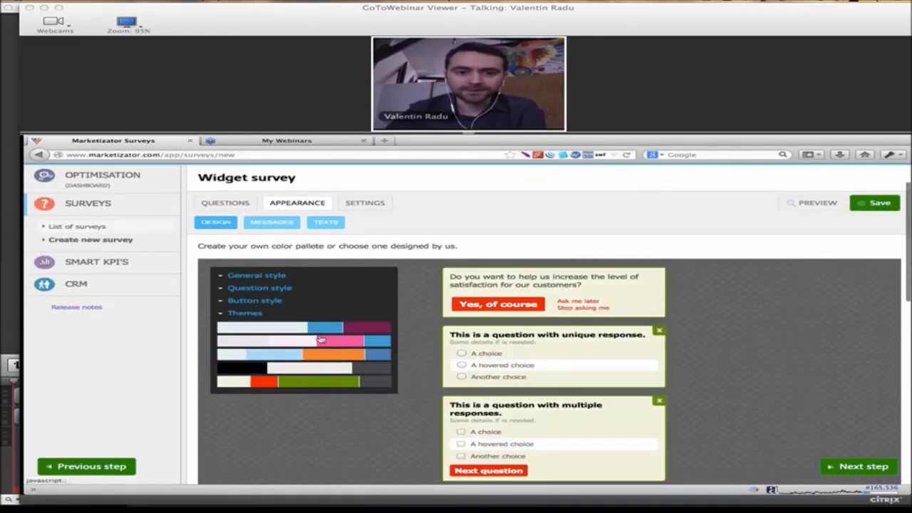
{"action": "left_click", "coordinate": [250, 289]}
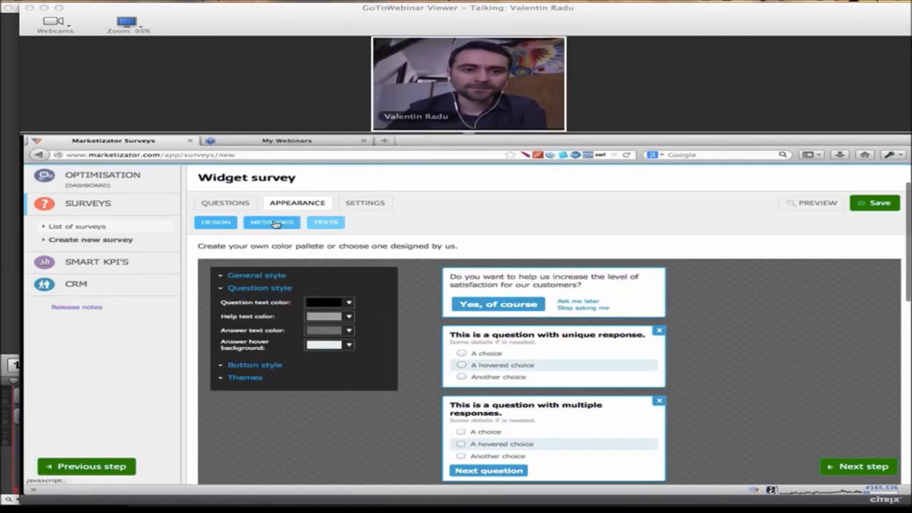
Review the survey's intro message and the translatable texts for its buttons and fields
{"action": "left_click", "coordinate": [275, 223]}
{"action": "triple_click", "coordinate": [253, 316]}
{"action": "left_click", "coordinate": [251, 330]}
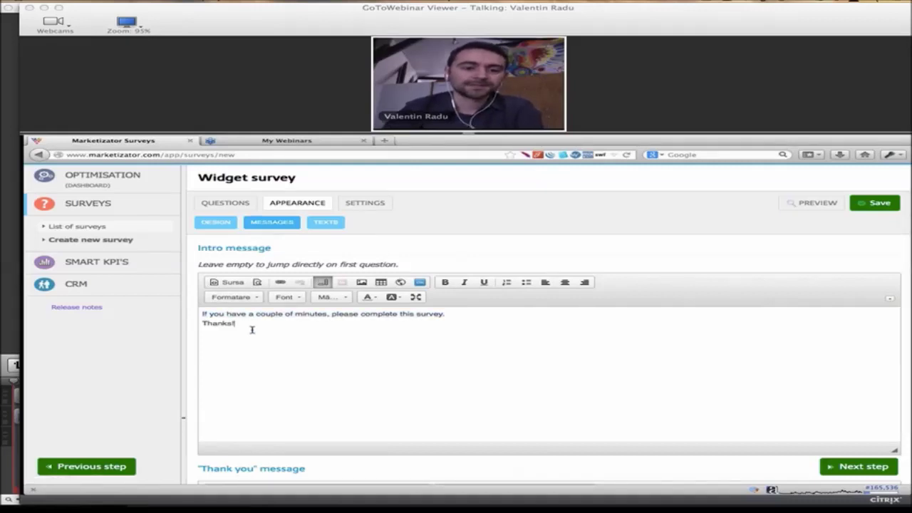
{"action": "left_click", "coordinate": [325, 224]}
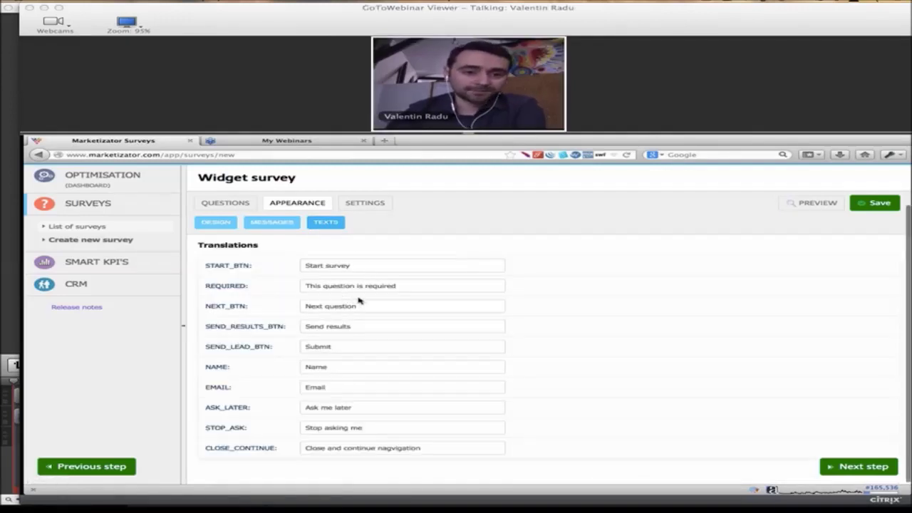
Examine the survey's general settings, the pages involved and the scheduling period
{"action": "left_click", "coordinate": [364, 203]}
{"action": "left_click", "coordinate": [328, 223]}
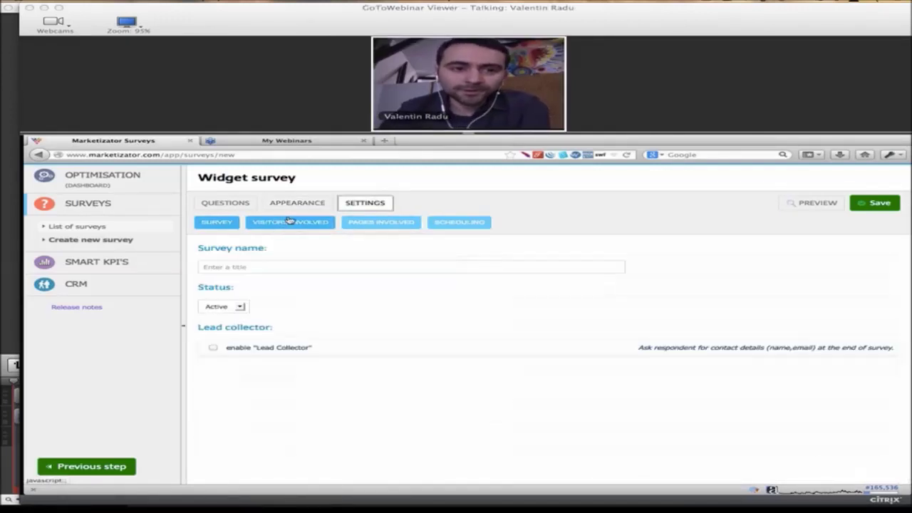
{"action": "left_click", "coordinate": [370, 224]}
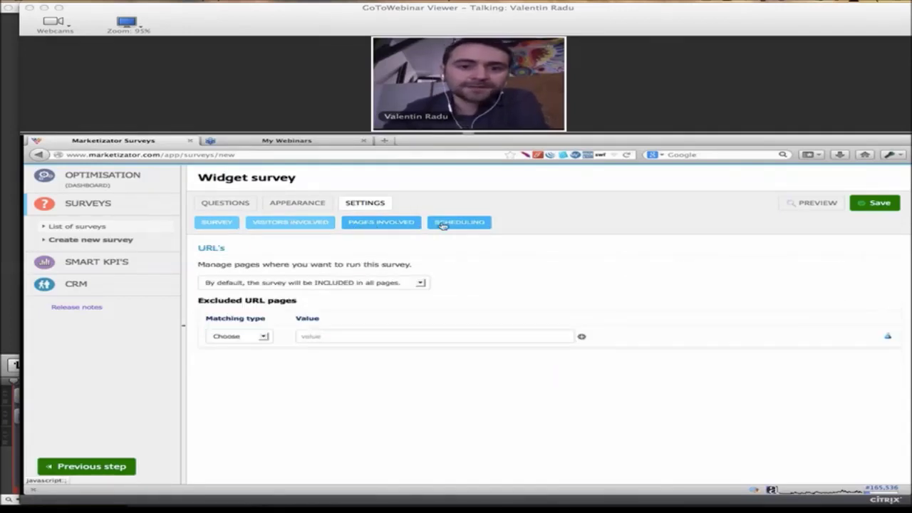
{"action": "left_click", "coordinate": [436, 223]}
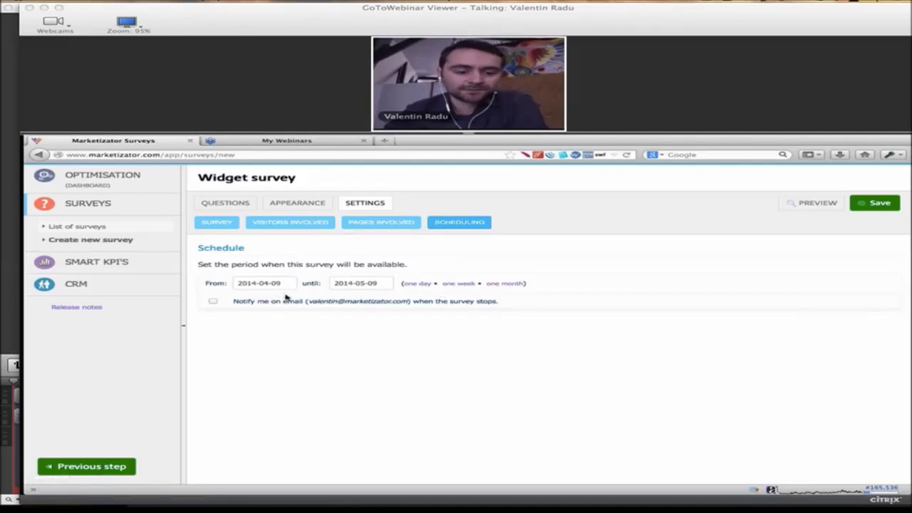